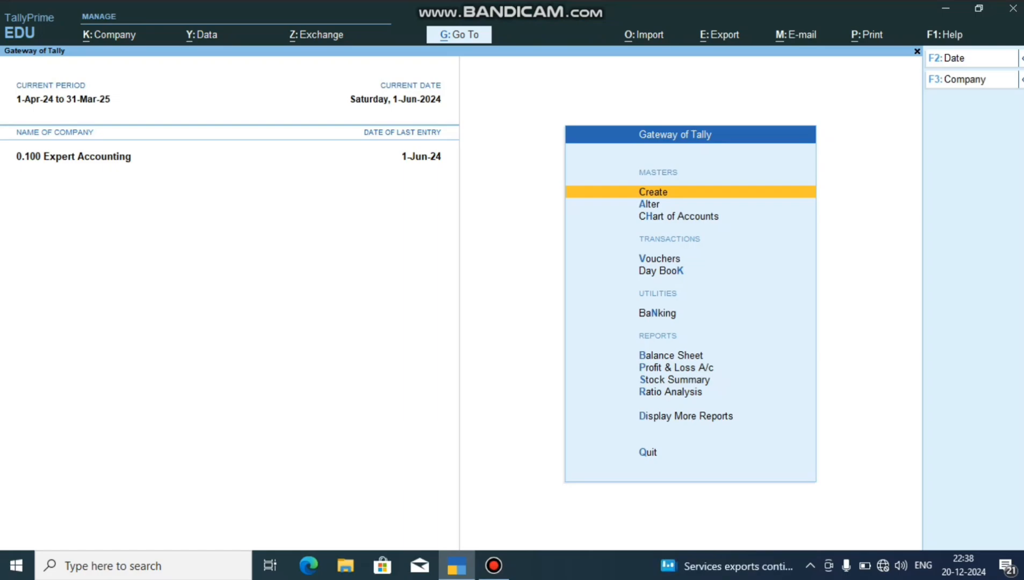
Start creating a new accounting voucher type and name it Gst Sales.
key(Return)
key(Down)
key(Down)
key(Down)
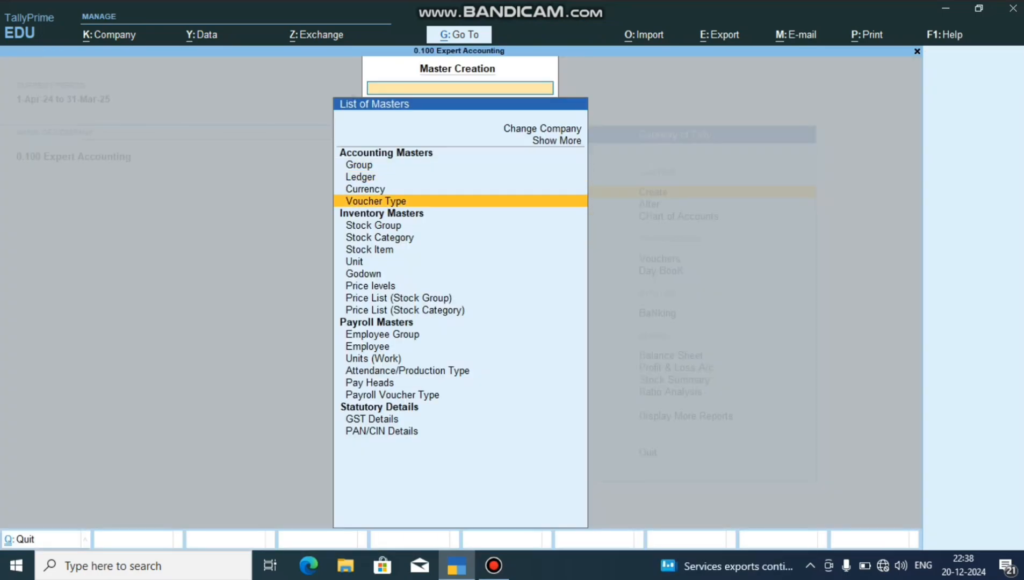
key(Return)
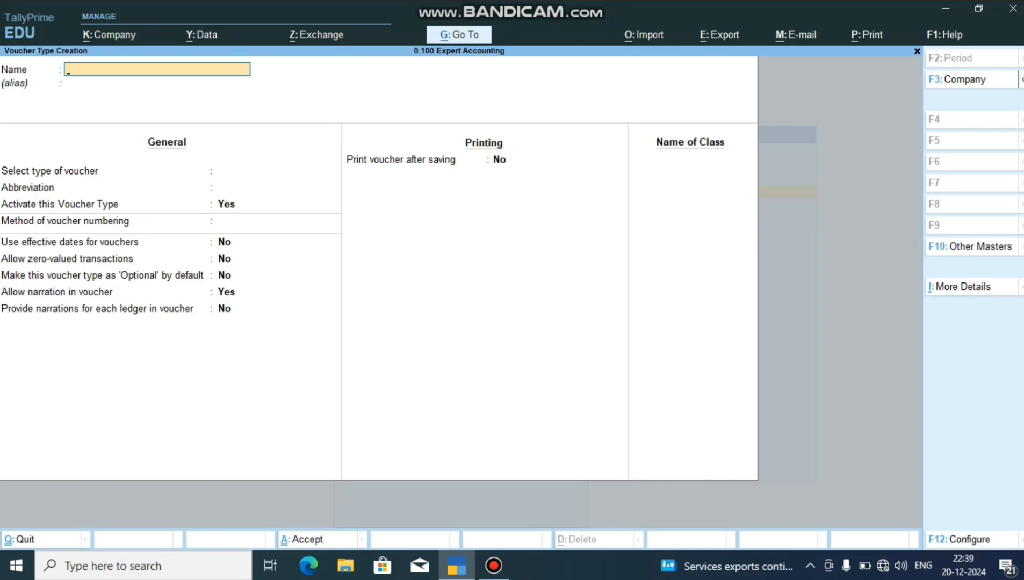
text(Gst Sales)
key(Return)
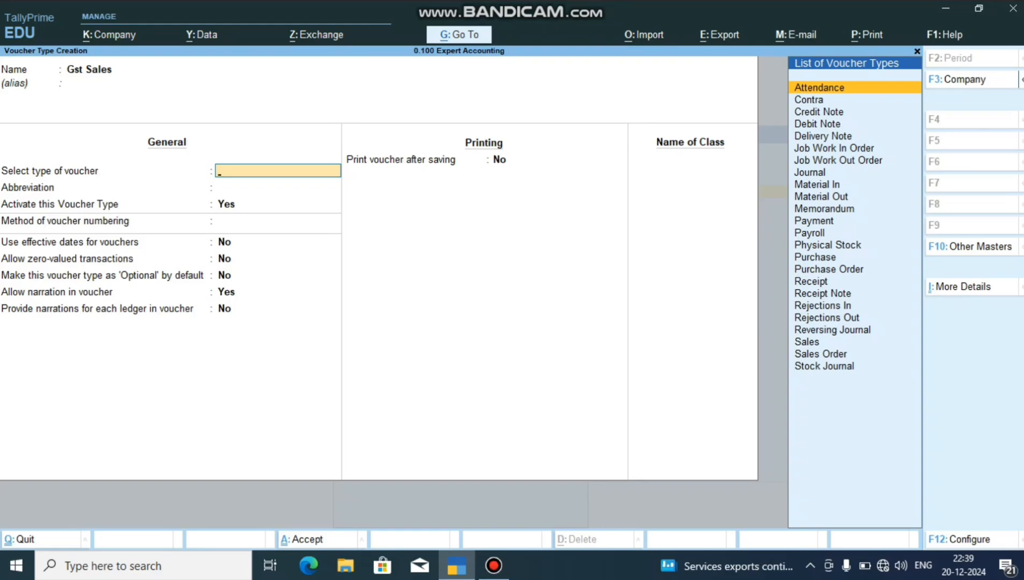
Base the voucher type on Sales with Automatic numbering, accepting the default settings up to the class name.
text(S)
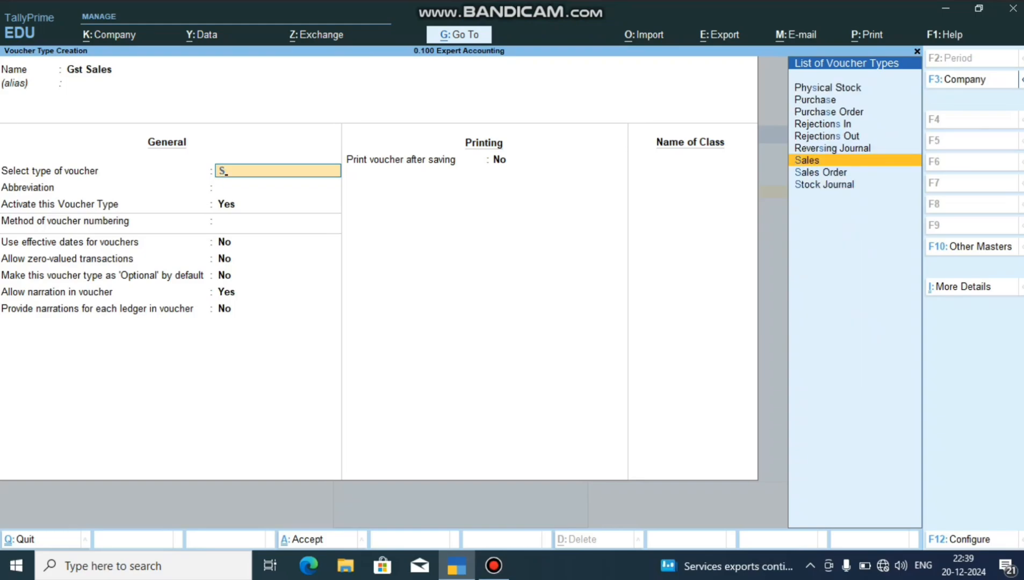
key(Return)
key(Return)
key(Return)
key(Return)
key(Return)
key(Return)
key(Return)
key(Return)
key(Return)
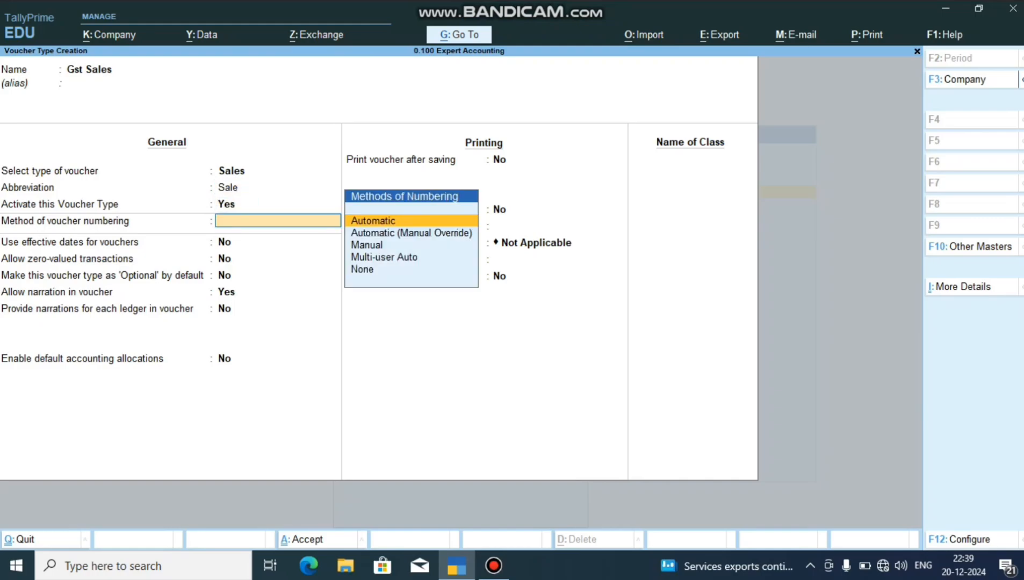
key(Return)
key(Return)
key(Return)
key(Return)
key(Return)
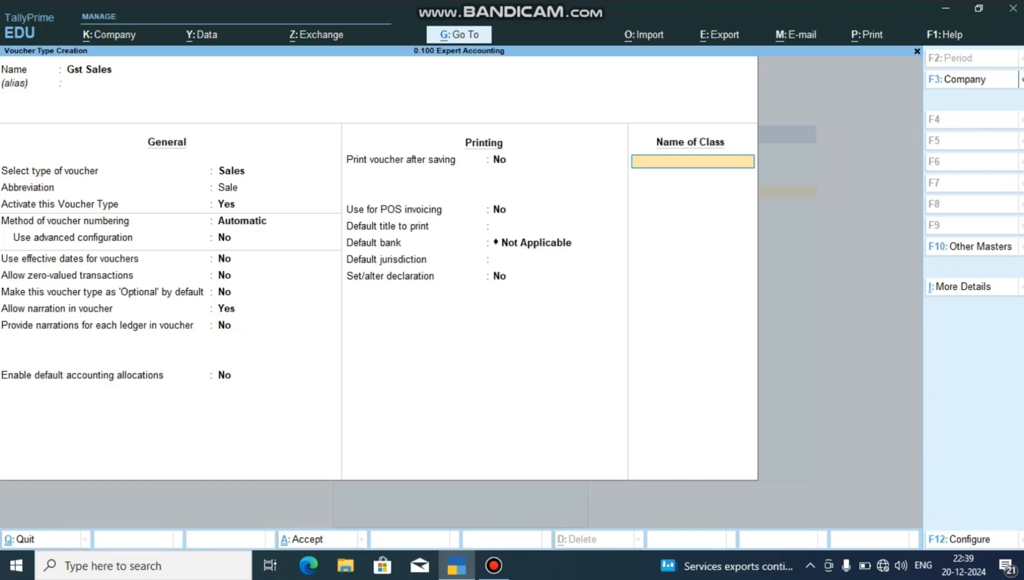
Add a voucher class named Sales with no excluded or included groups.
text(Sales)
key(Return)
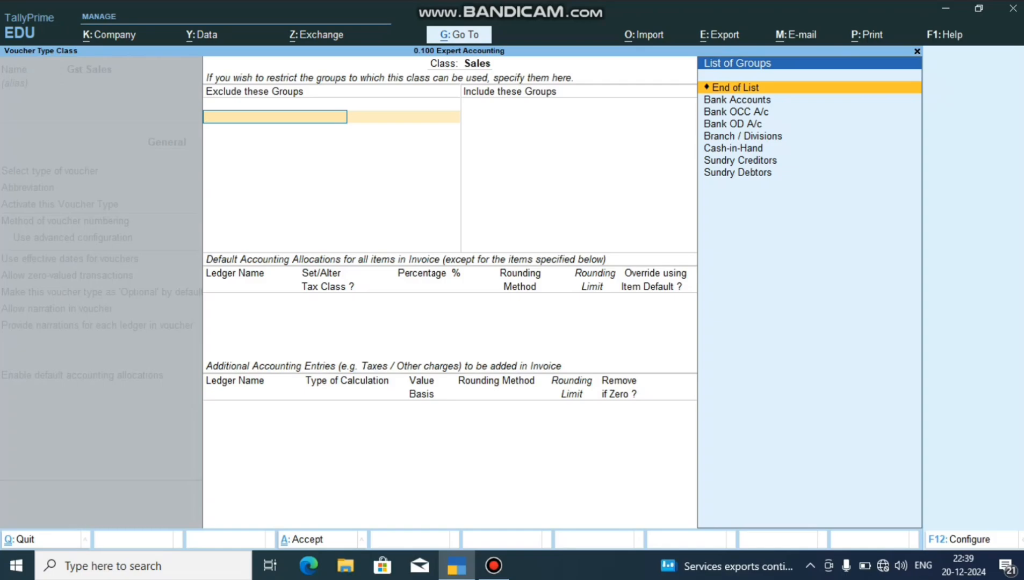
key(Return)
key(Return)
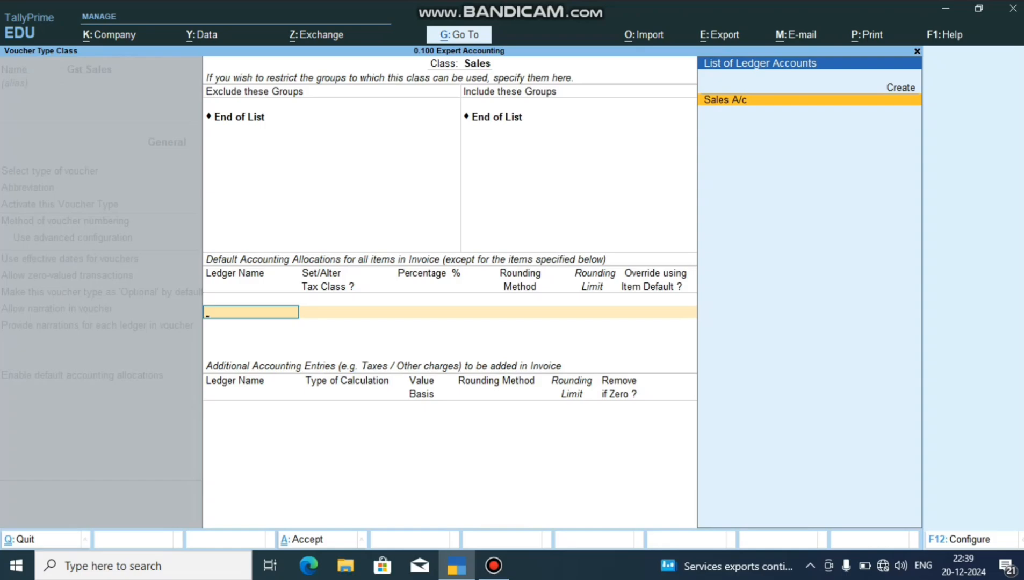
Set Sales A/c as the class's default accounting allocation at 100 %, with no tax class change or item default override.
key(Return)
key(Return)
key(Return)
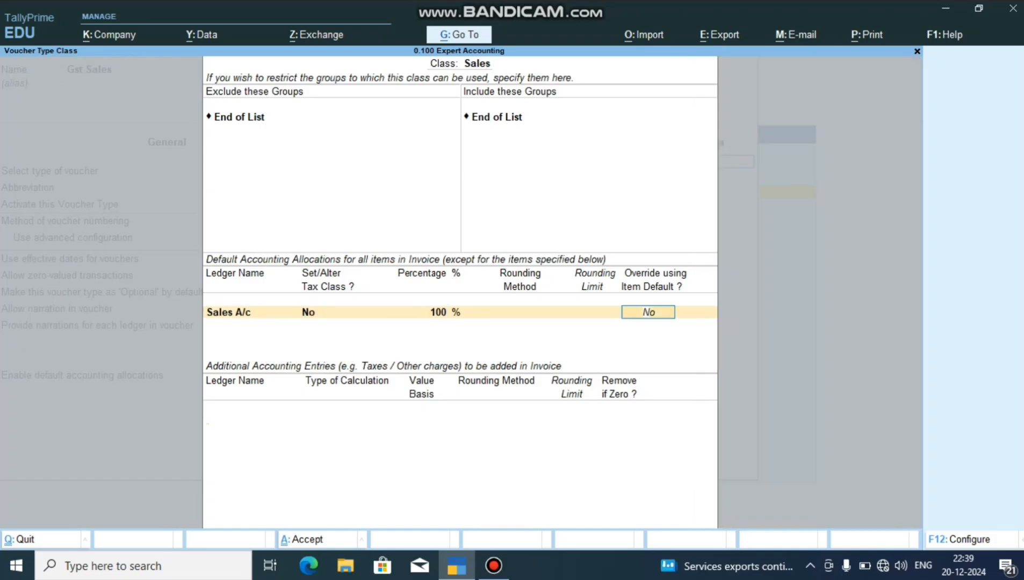
key(Return)
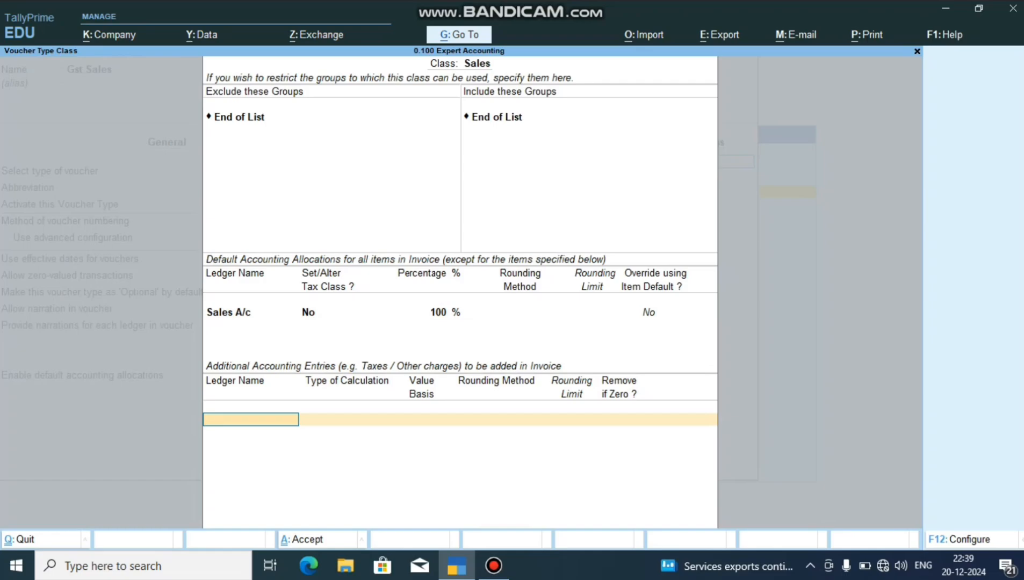
Add the Discount Allowed on Sales ledger as the first additional accounting entry.
key(space)
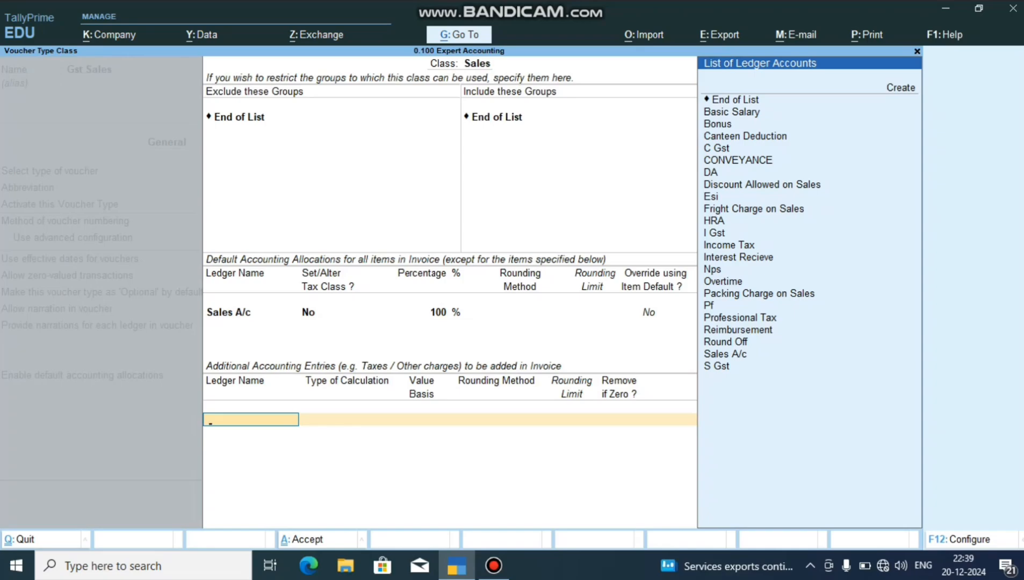
text(d)
key(Down)
key(Down)
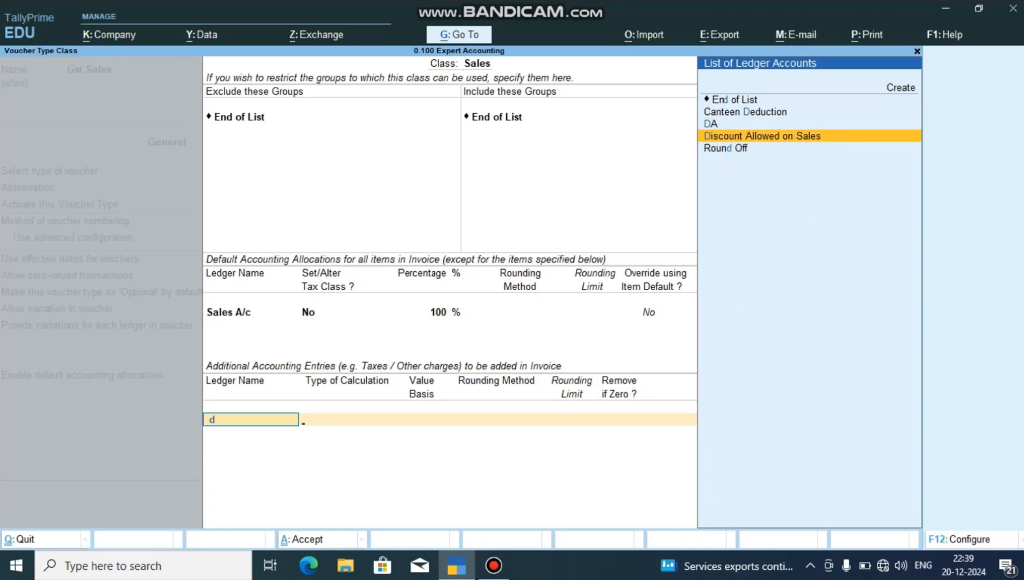
key(Return)
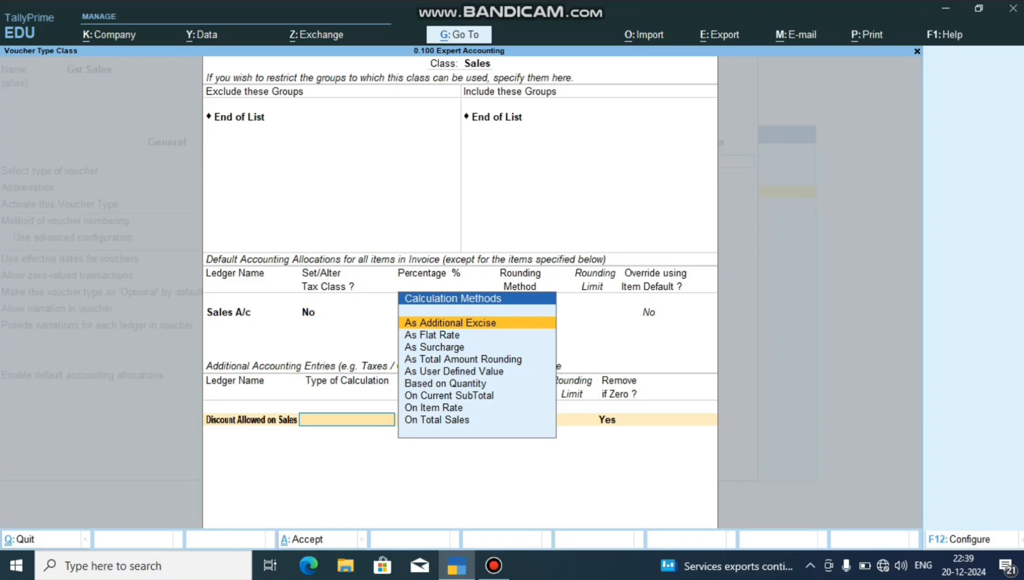
Calculate the discount entry On Total Sales with value basis 10, Normal Rounding and a rounding limit of 1.
key(Down)
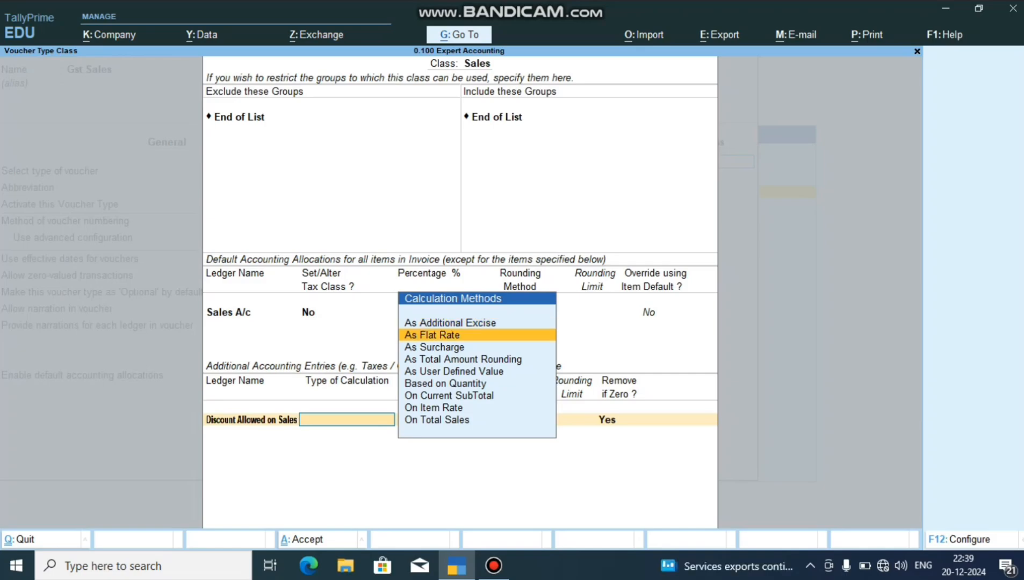
key(Down)
key(Down)
key(Down)
key(Down)
key(Down)
key(Down)
key(Down)
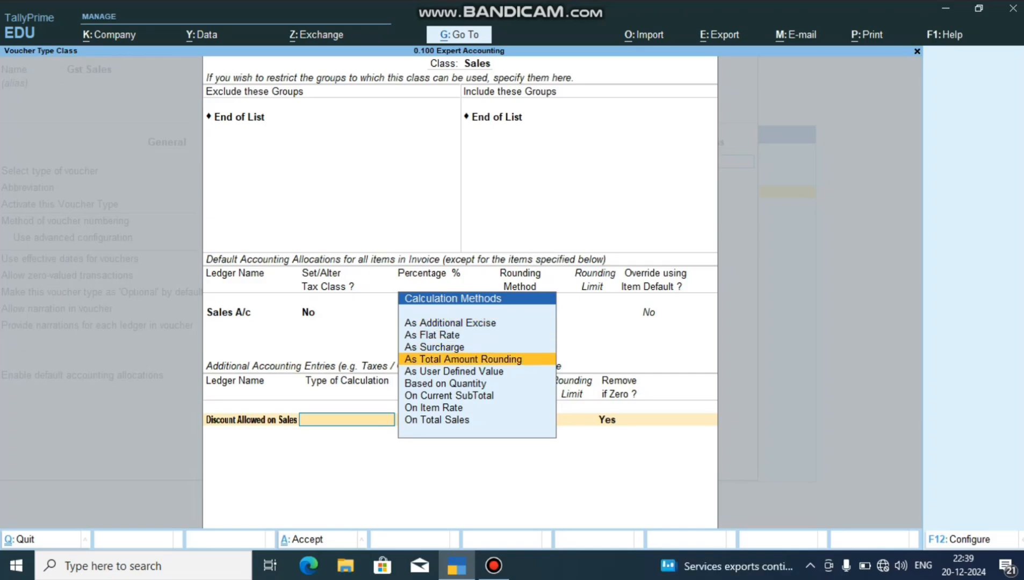
key(Return)
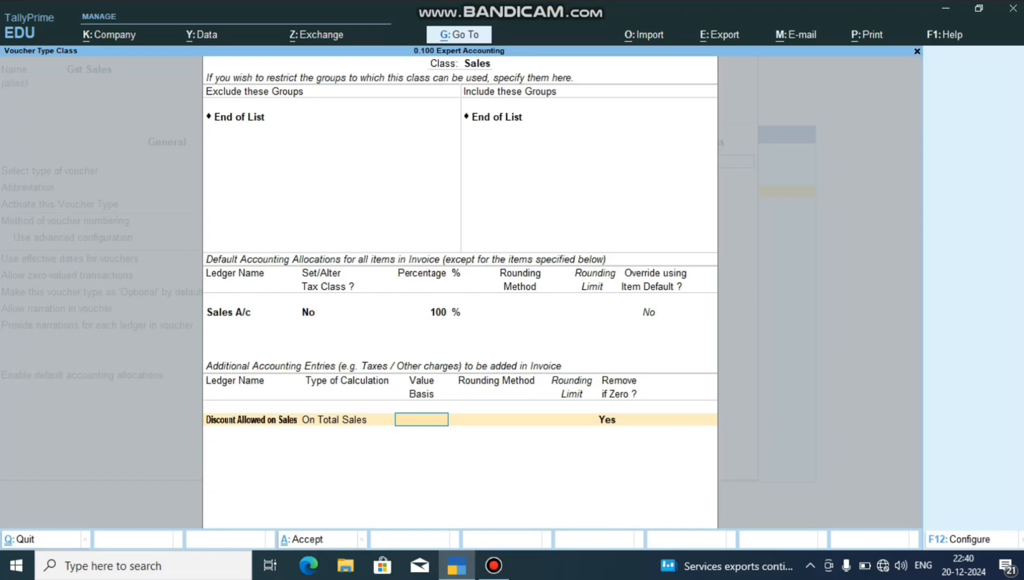
text(10)
key(Return)
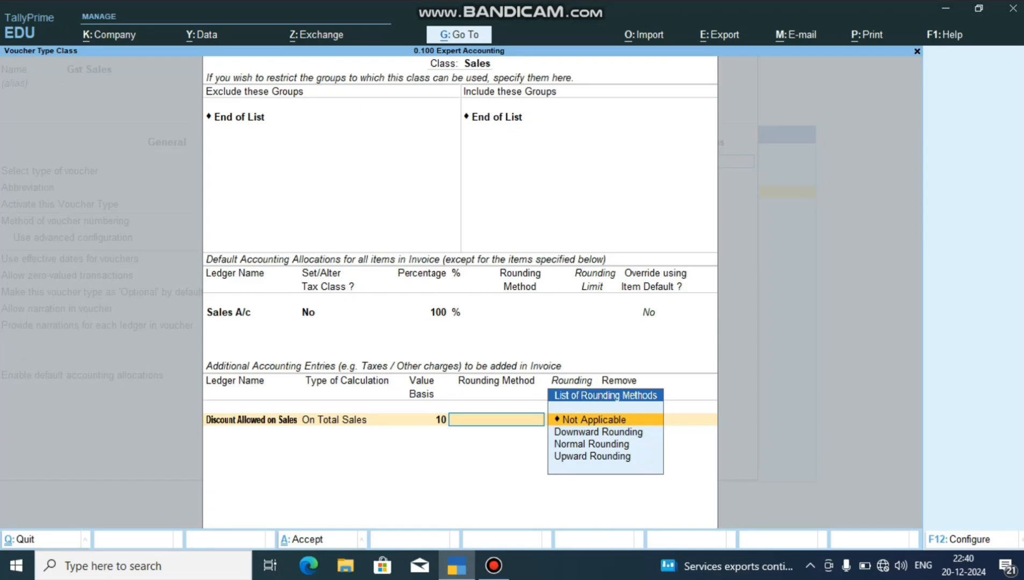
key(Down)
key(Down)
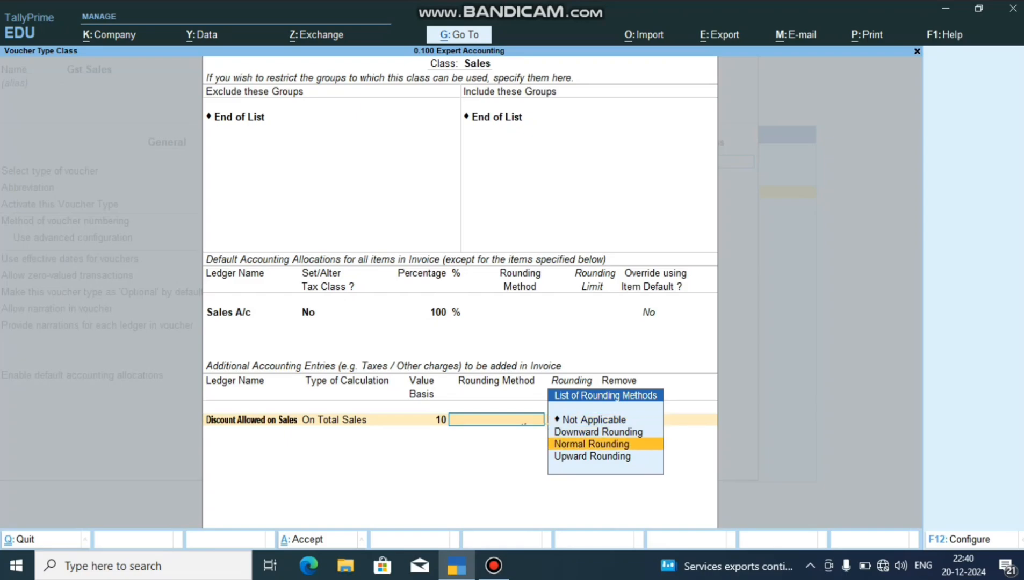
key(Return)
text(1)
key(Return)
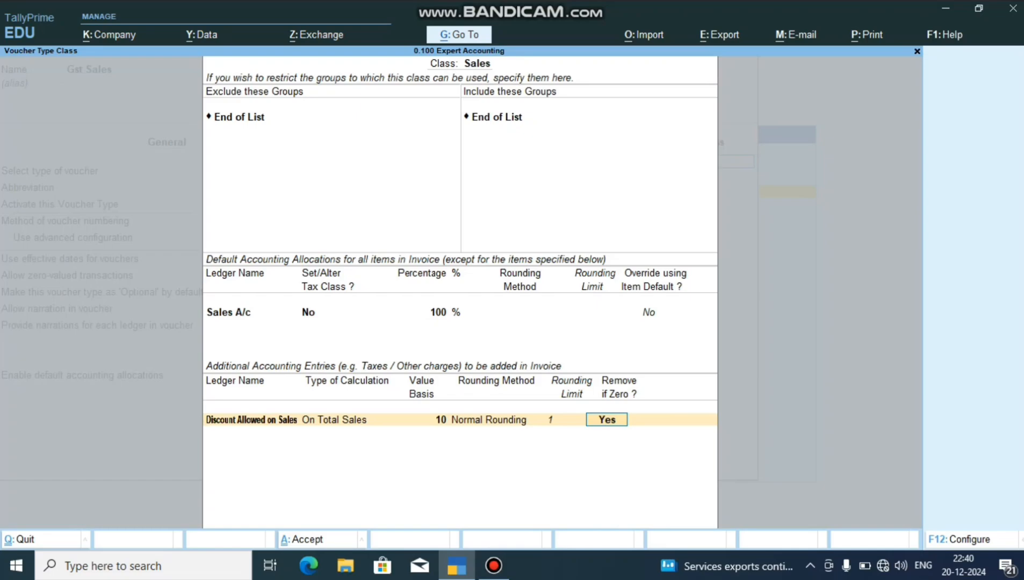
Change the discount entry's type of calculation to As User Defined Value and keep Remove if Zero at Yes.
key(BackSpace)
key(BackSpace)
key(BackSpace)
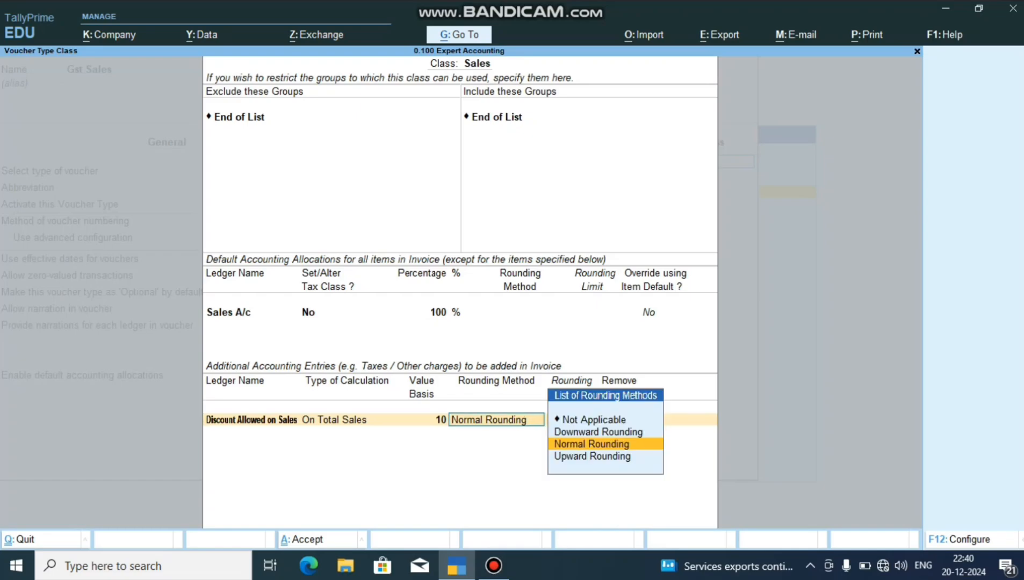
key(BackSpace)
key(Up)
key(Up)
key(Up)
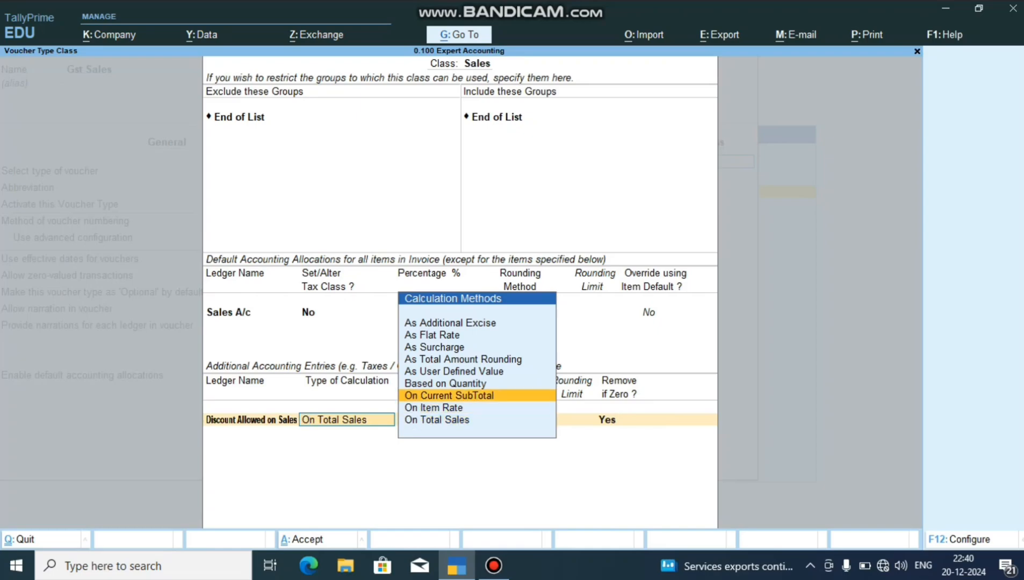
key(Return)
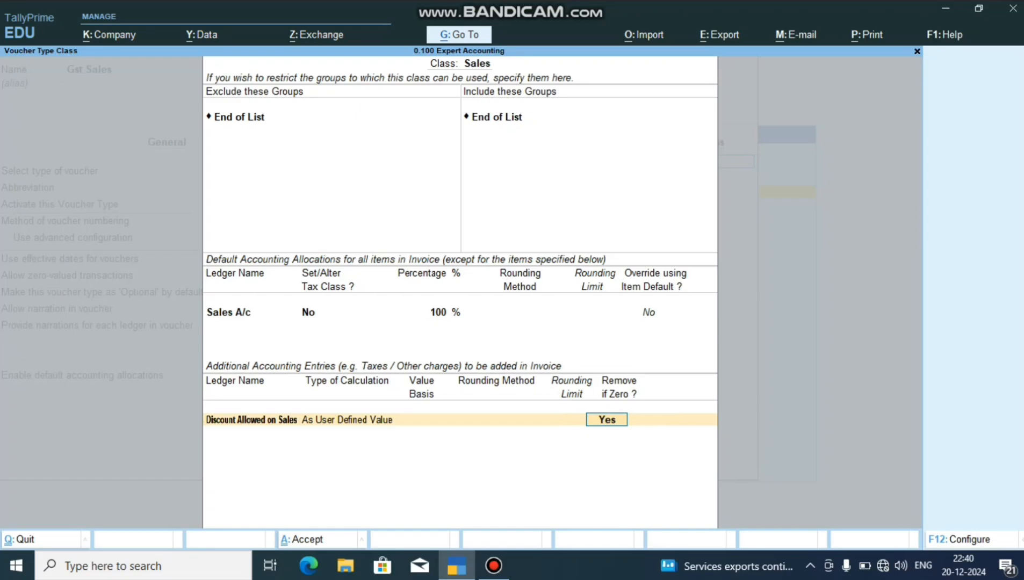
key(Return)
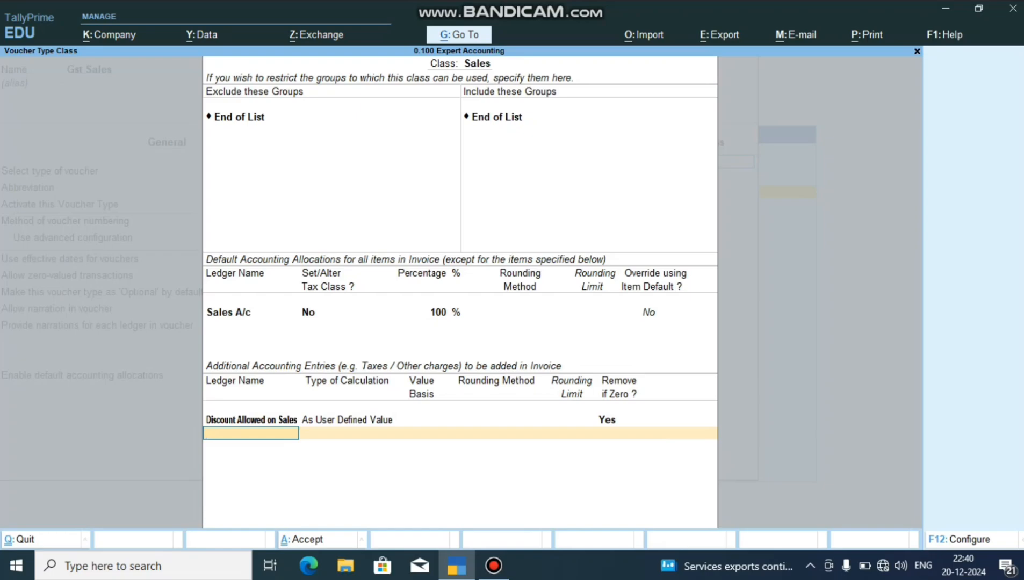
Add Packing Charge on Sales as an additional entry calculated As User Defined Value, removed if zero.
text(Pa)
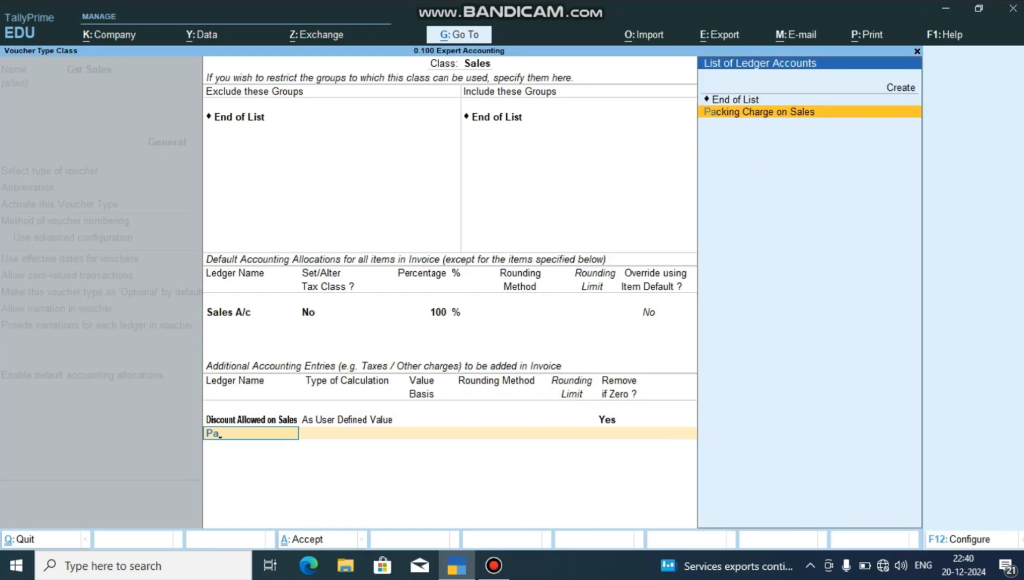
key(Return)
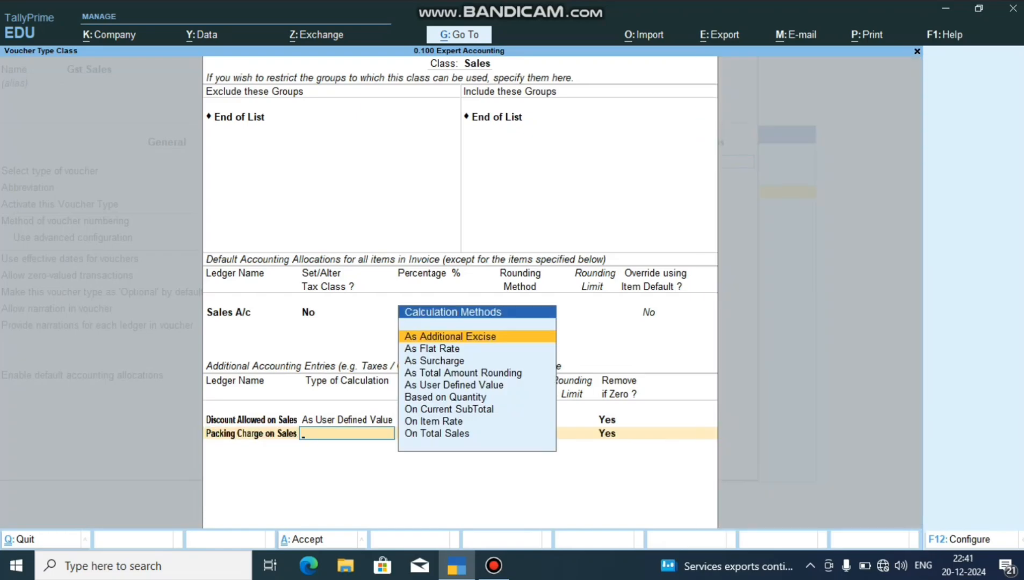
key(Down)
key(Down)
key(Down)
key(Down)
key(Return)
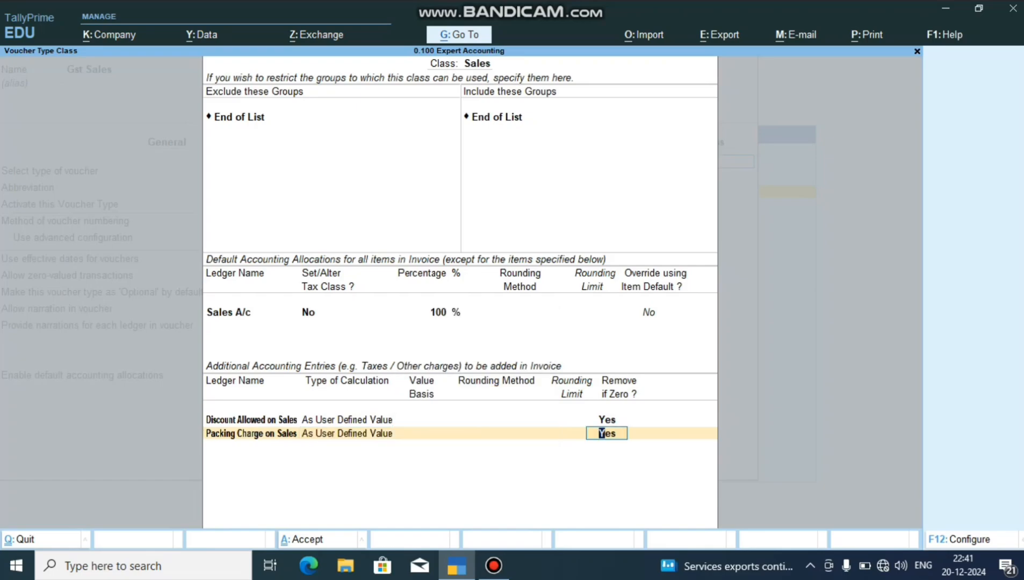
key(Return)
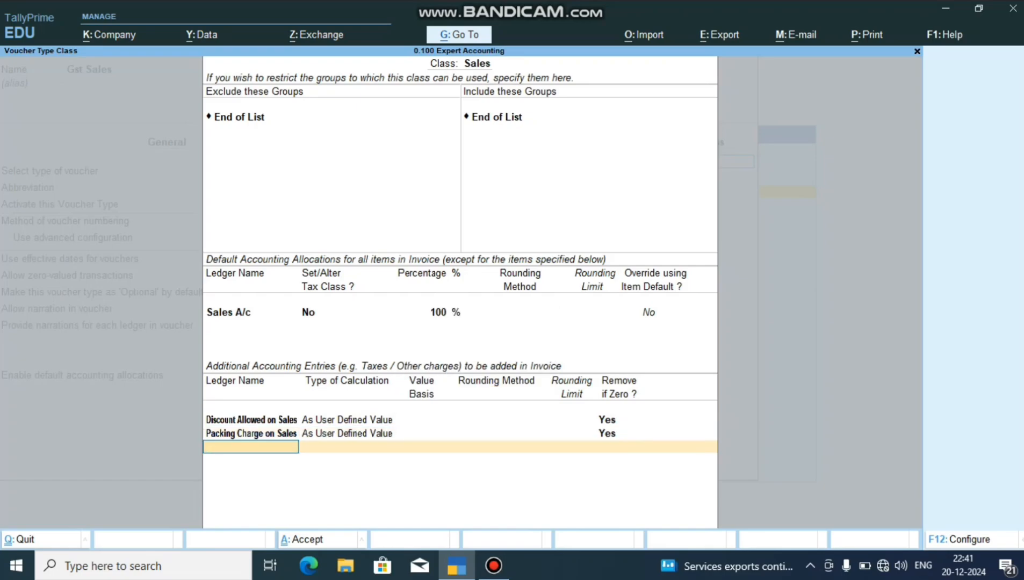
Add Fright Charge on Sales as an additional entry calculated As User Defined Value, removed if zero.
text(L)
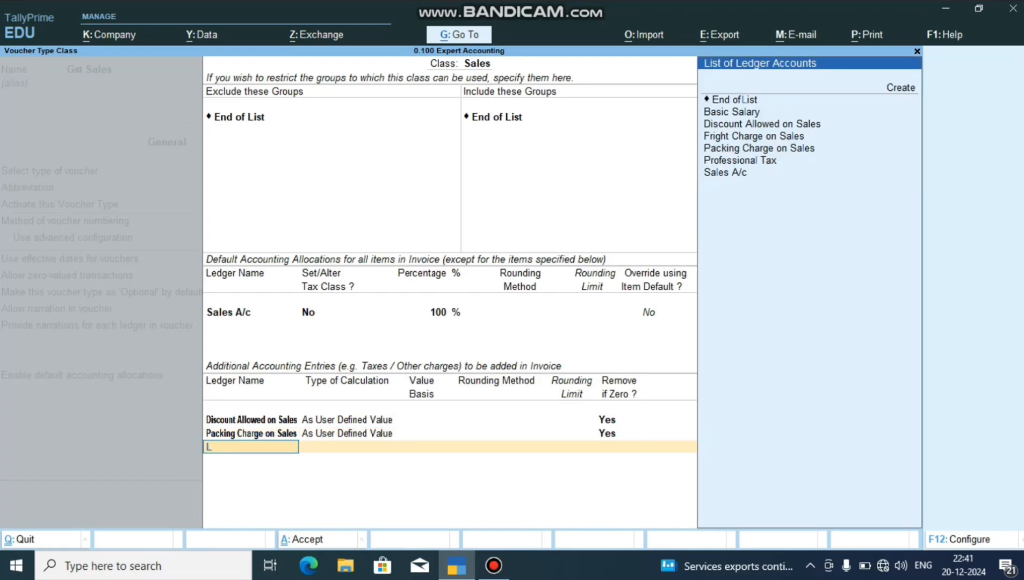
key(BackSpace)
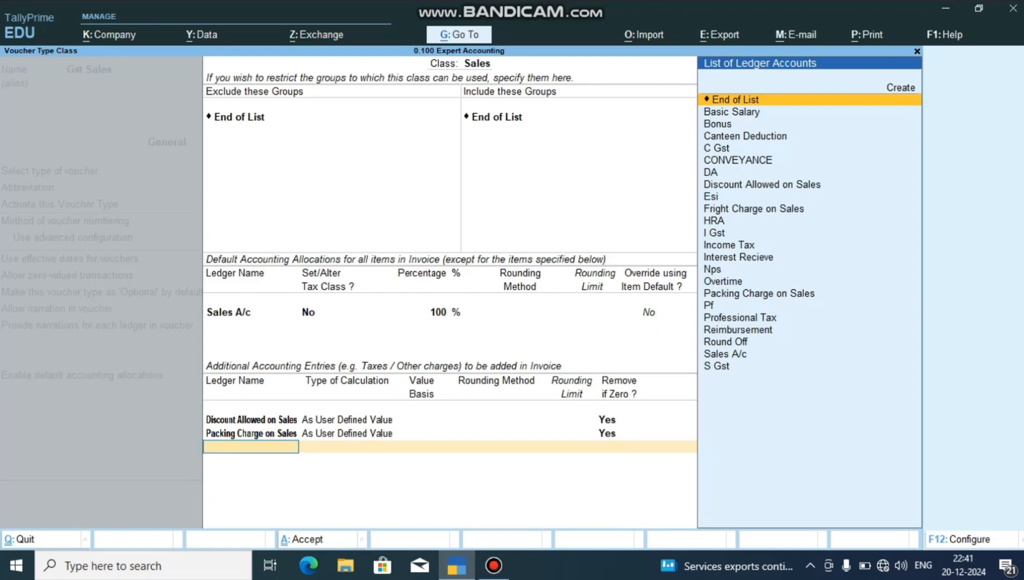
text(F)
key(Return)
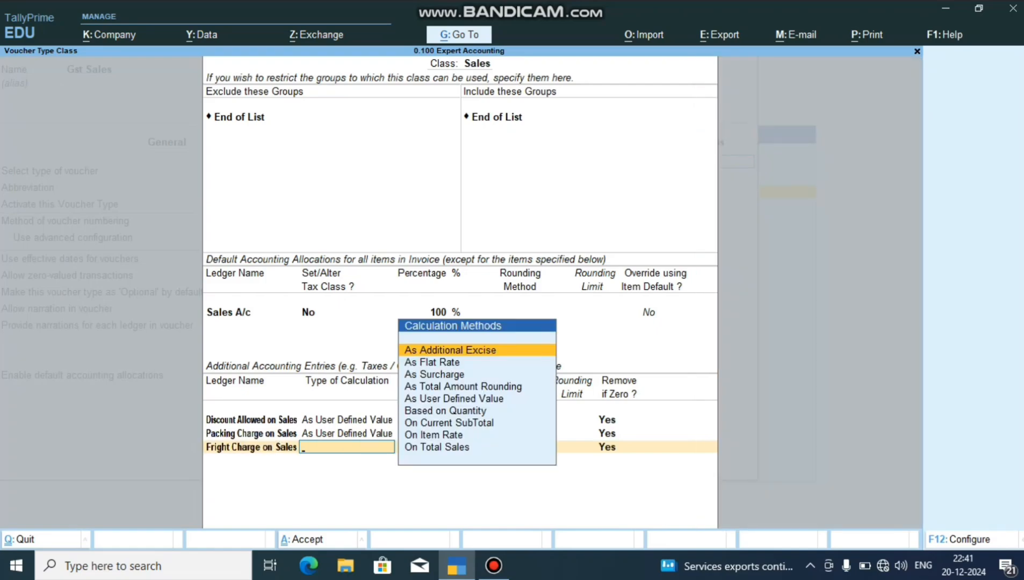
key(Down)
key(Down)
key(Down)
key(Down)
key(Return)
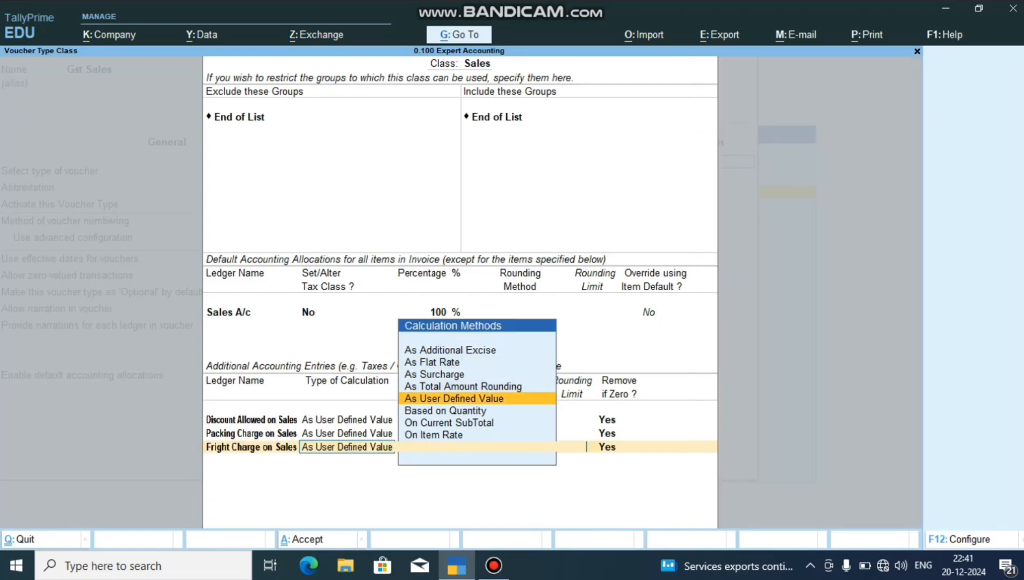
key(Return)
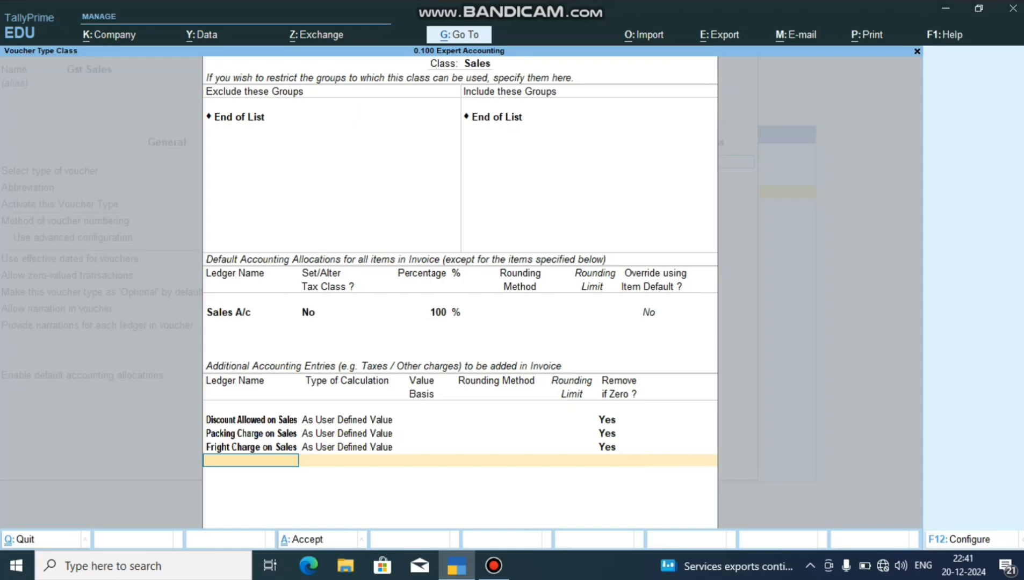
Add the C Gst and S Gst ledgers as additional accounting entries, keeping Remove if Zero at Yes.
text(c)
key(Down)
key(Down)
key(Return)
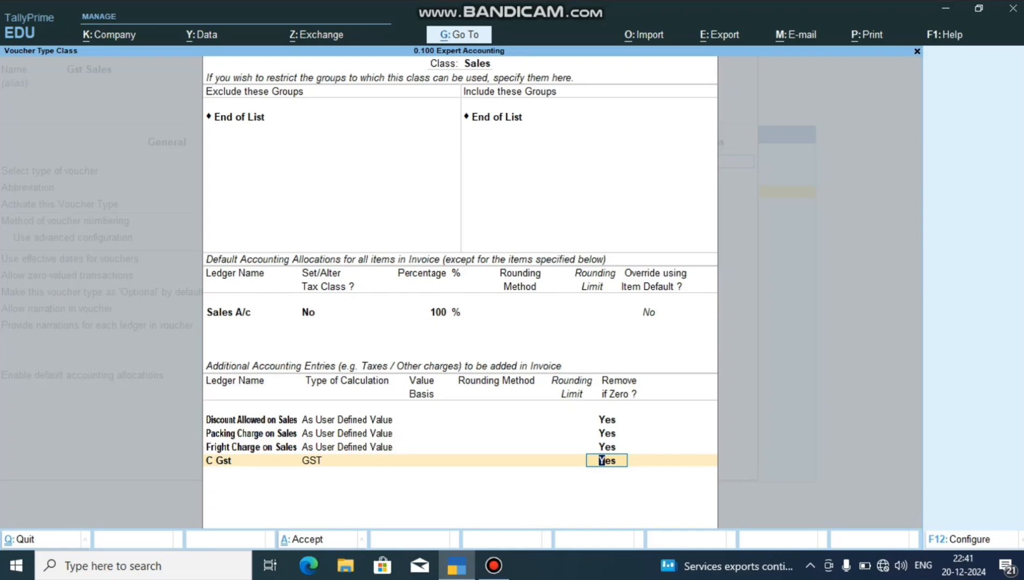
key(Return)
text(S)
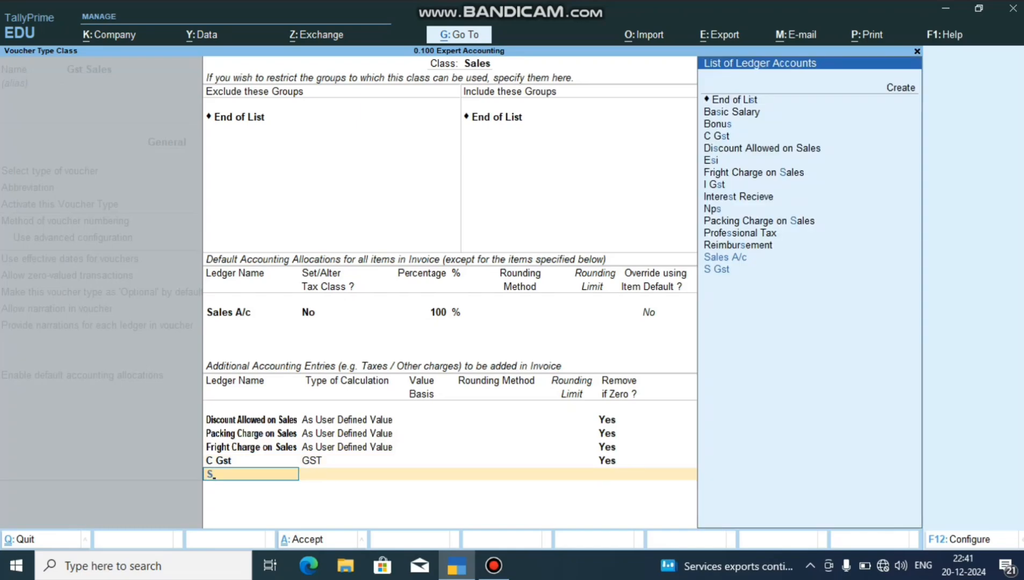
key(Return)
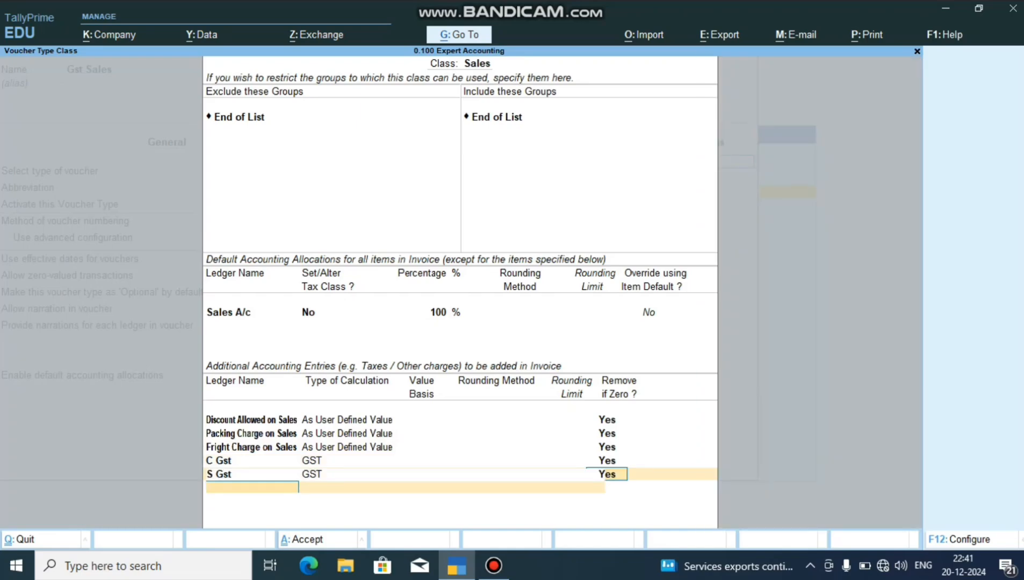
Add the I Gst ledger as an additional accounting entry, keeping Remove if Zero at Yes.
key(Return)
text(I)
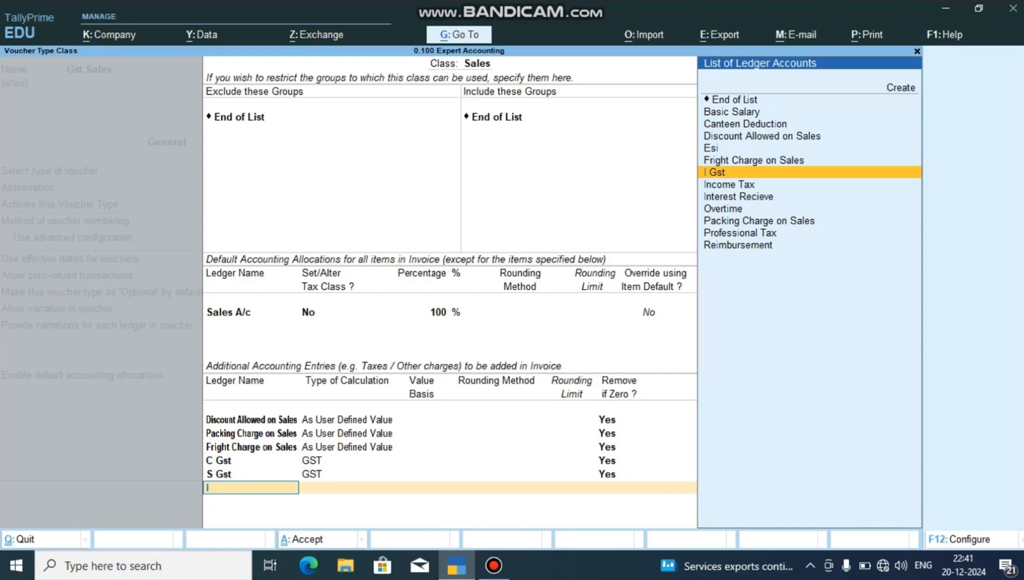
key(Return)
key(Return)
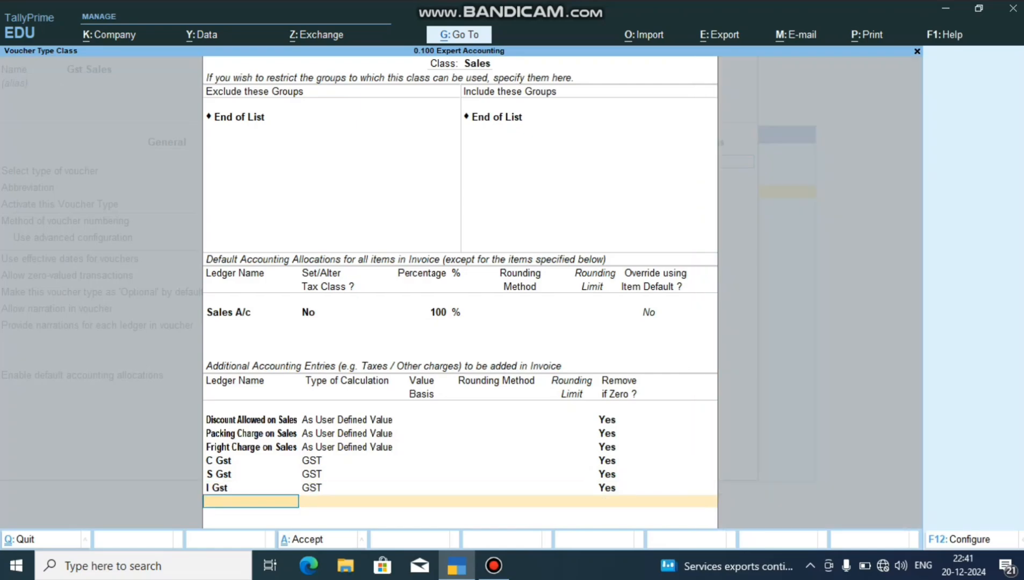
Add the Round Off ledger as an additional accounting entry calculated As Total Amount Rounding.
text(R)
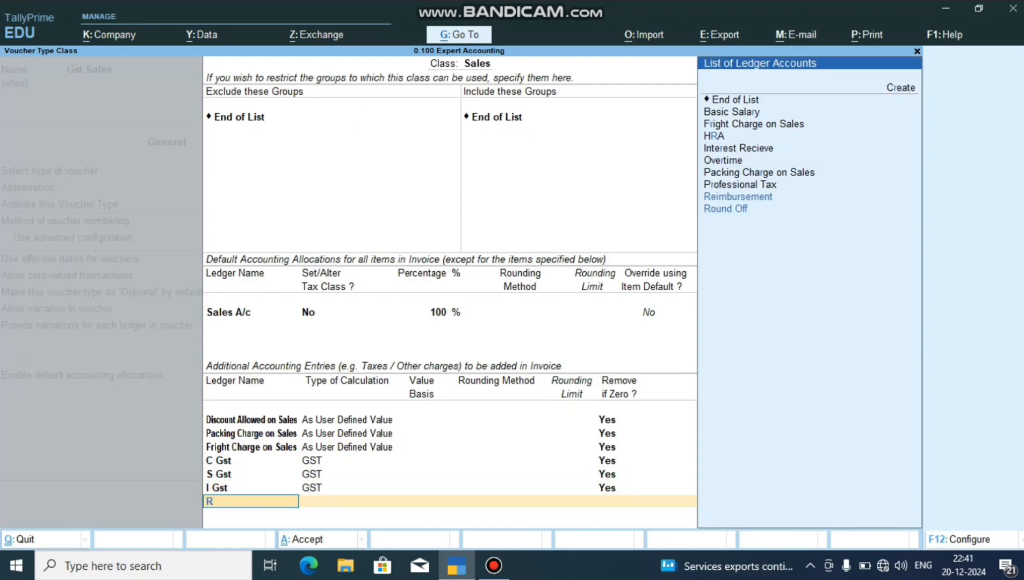
text(o)
key(Return)
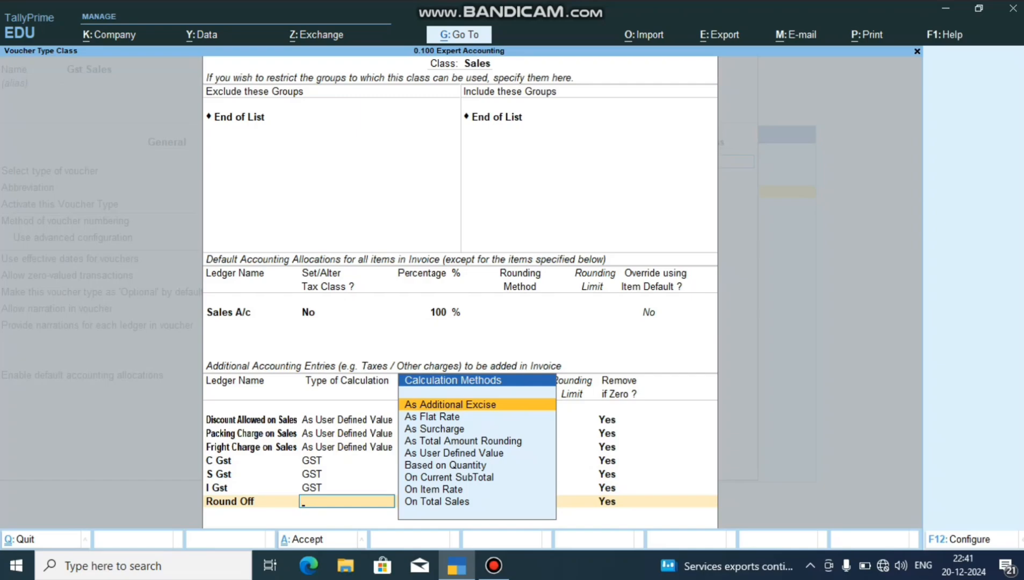
key(Down)
key(Down)
key(Down)
key(Down)
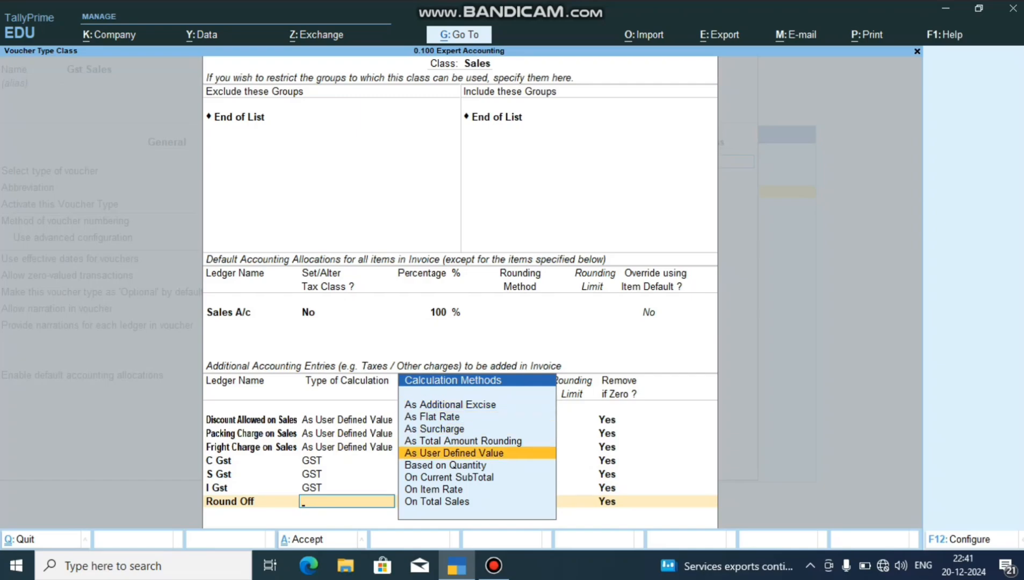
key(Up)
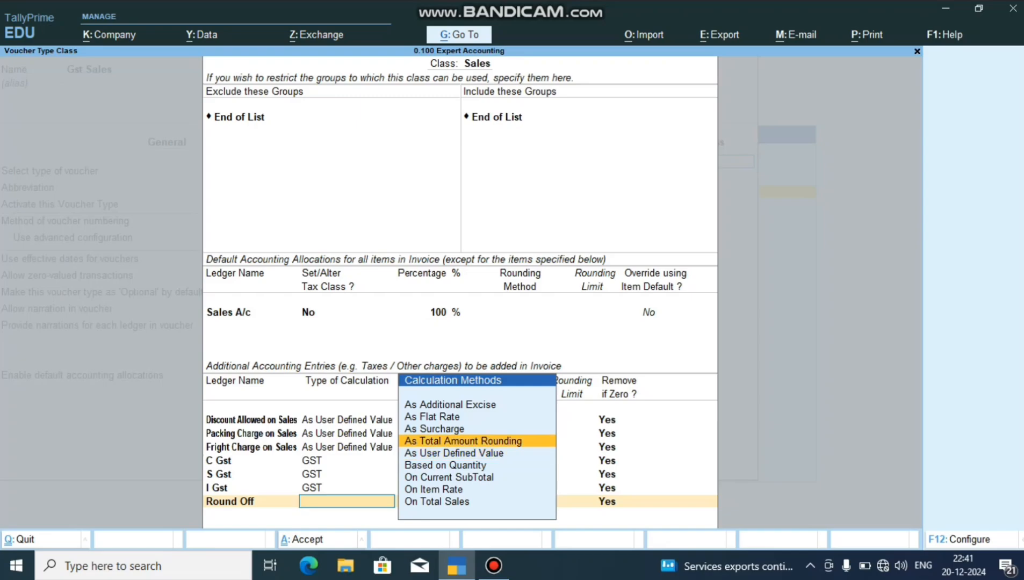
key(Return)
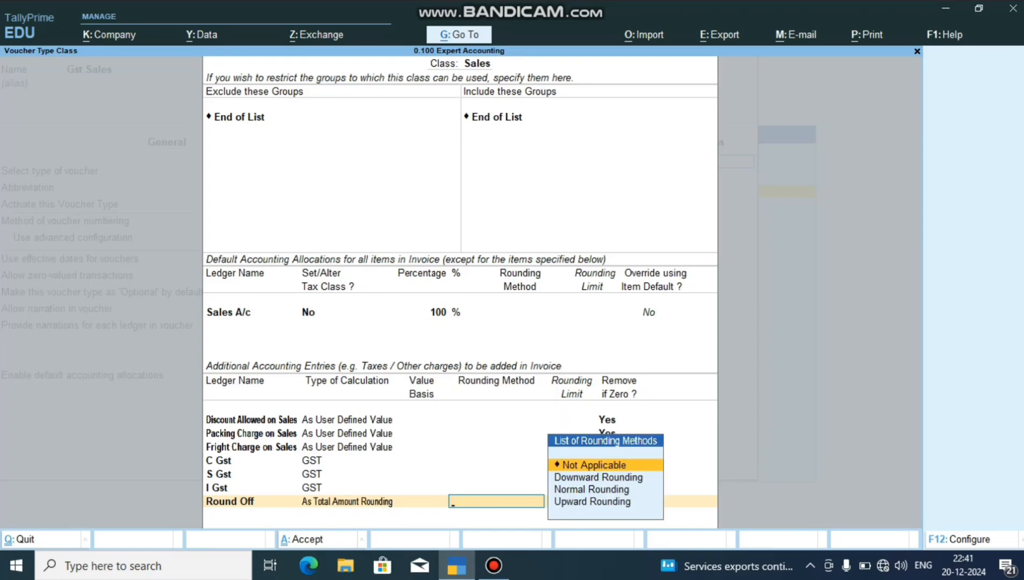
Give the Round Off entry Normal Rounding with a rounding limit of 1, removed if zero.
key(Down)
key(Down)
key(Return)
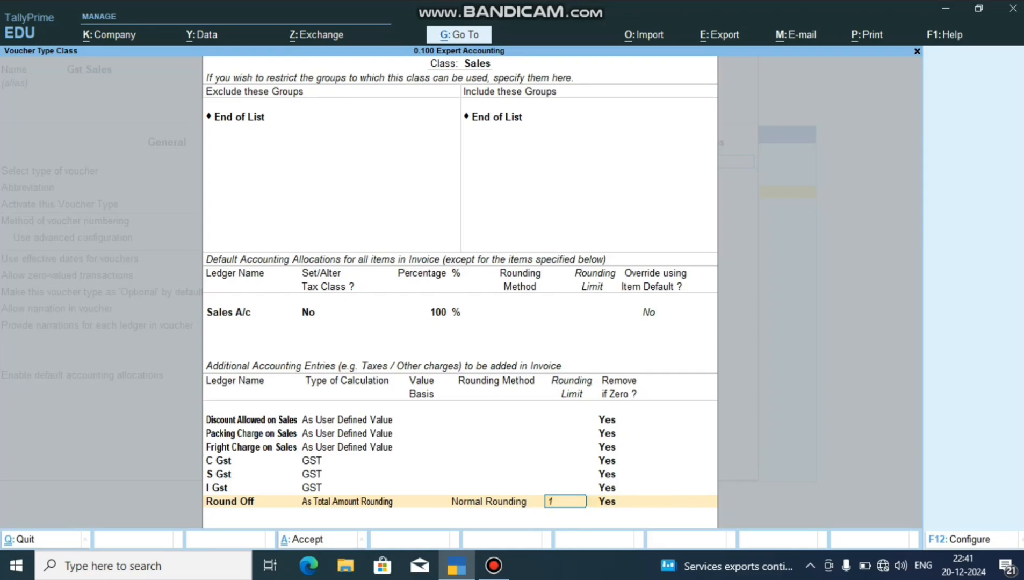
key(Return)
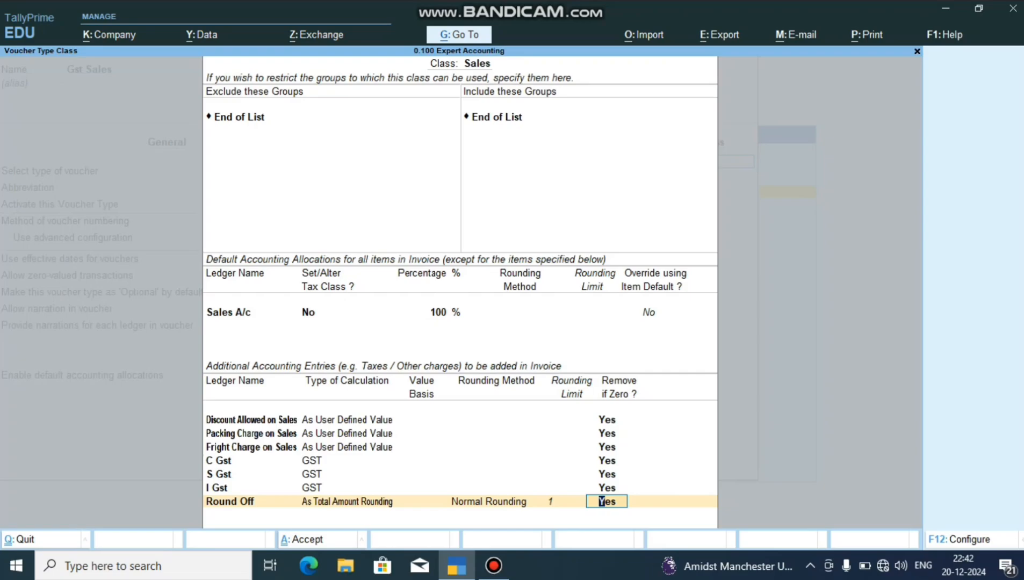
key(Return)
Save the Gst Sales voucher type with its Sales class and return to the Gateway of Tally.
key(Return)
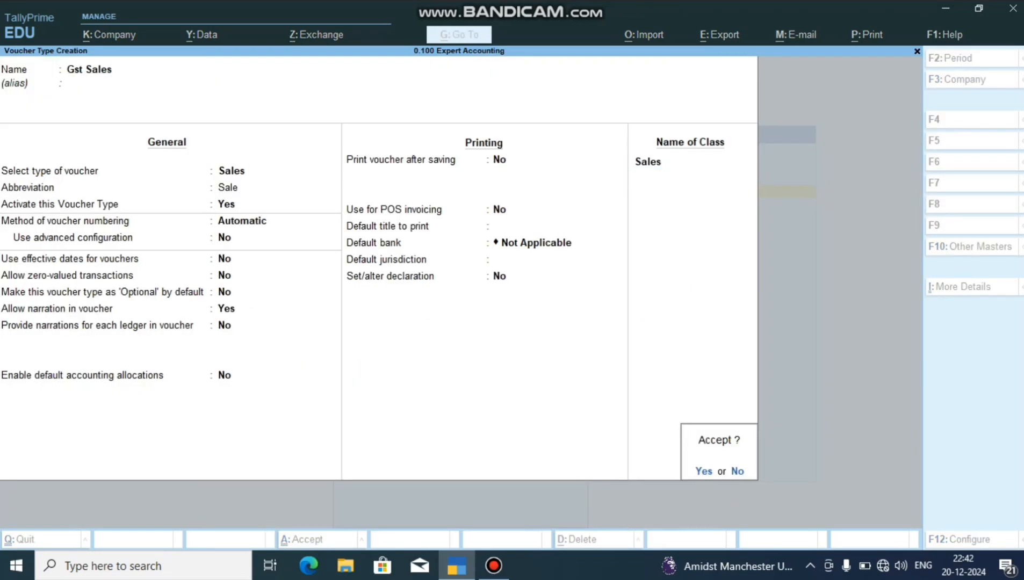
key(Return)
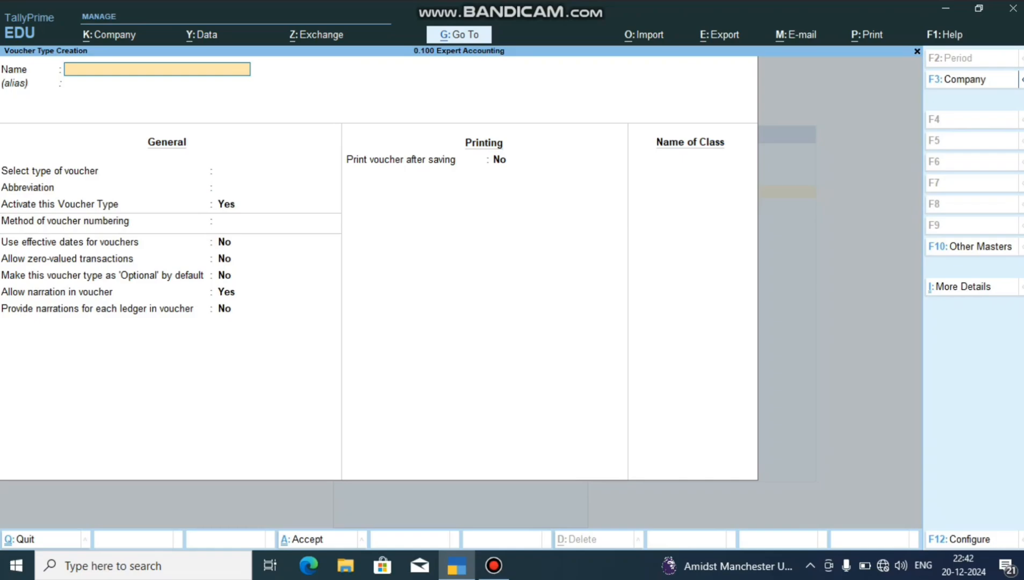
key(Escape)
key(Return)
key(Escape)
key(Escape)
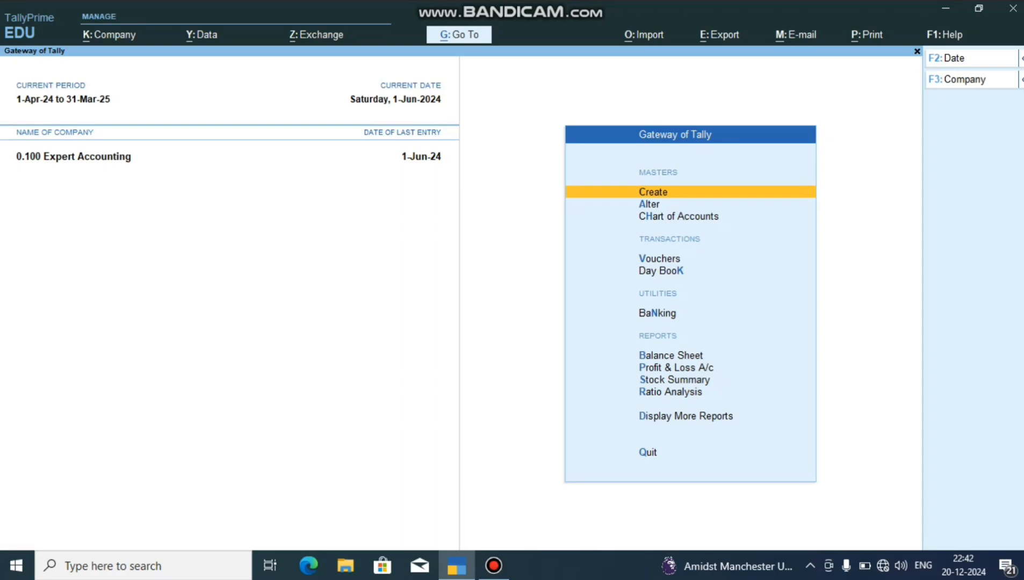
Open accounting voucher creation from the Gateway of Tally.
key(Down)
key(Down)
key(Down)
key(Return)
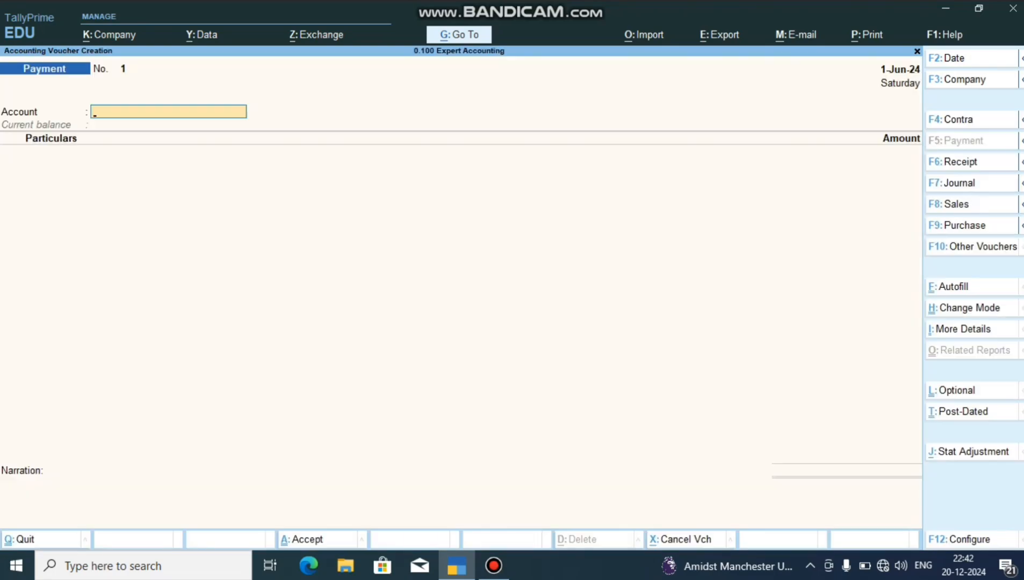
Switch the voucher to the Gst Sales type with the Sales voucher class.
key(F8)
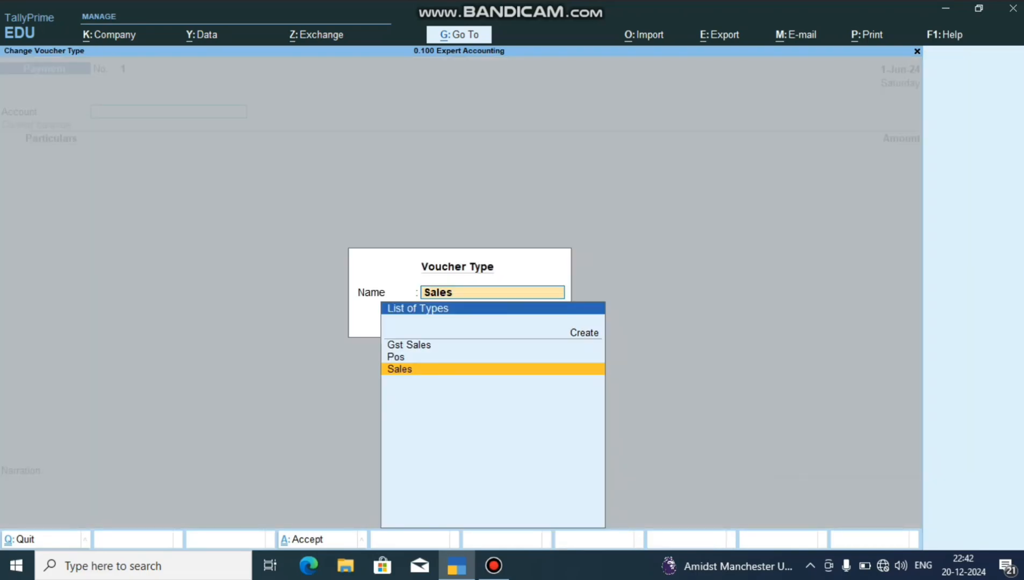
key(Up)
key(Up)
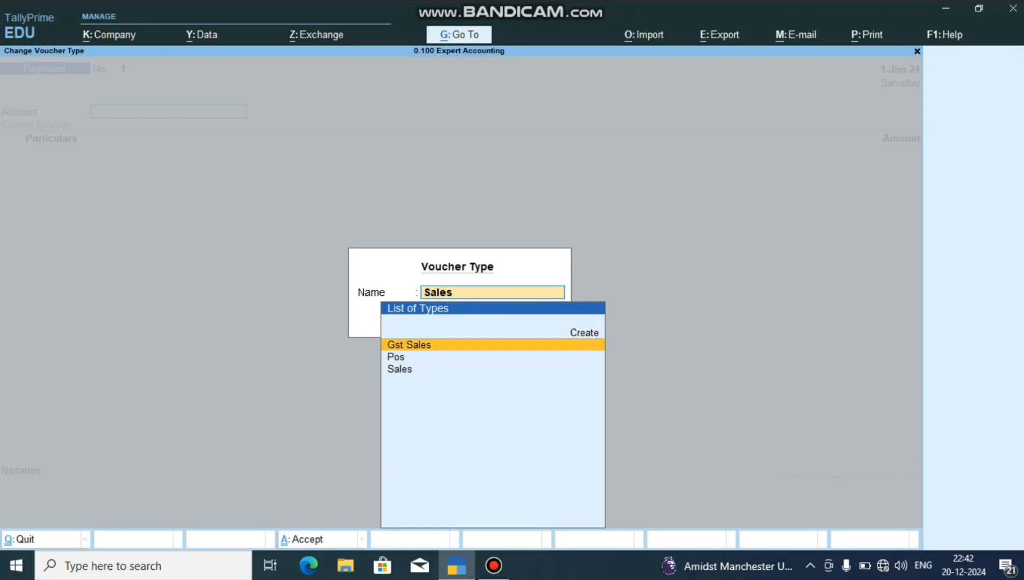
key(Down)
key(Down)
key(Up)
key(Up)
key(Return)
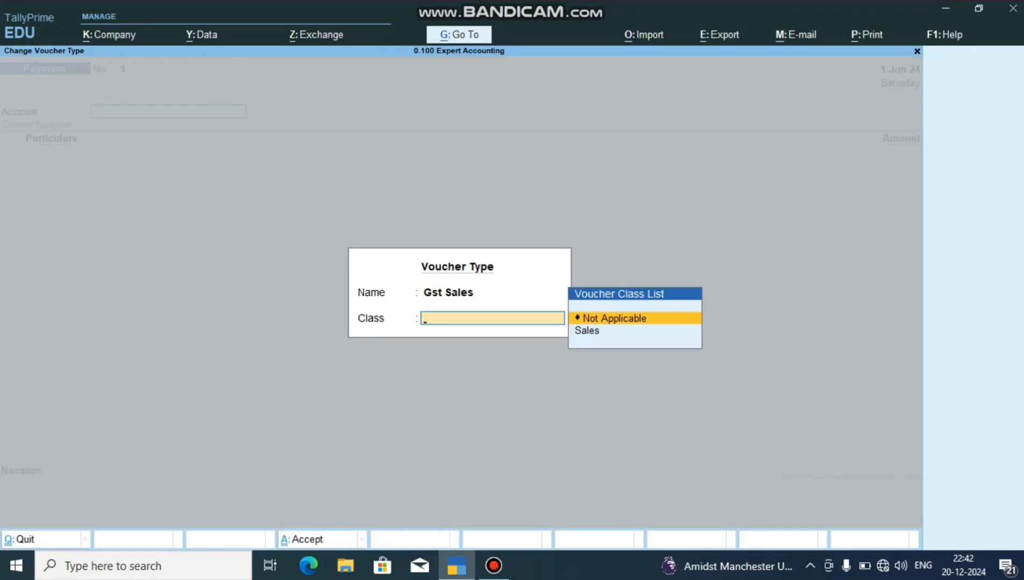
key(Down)
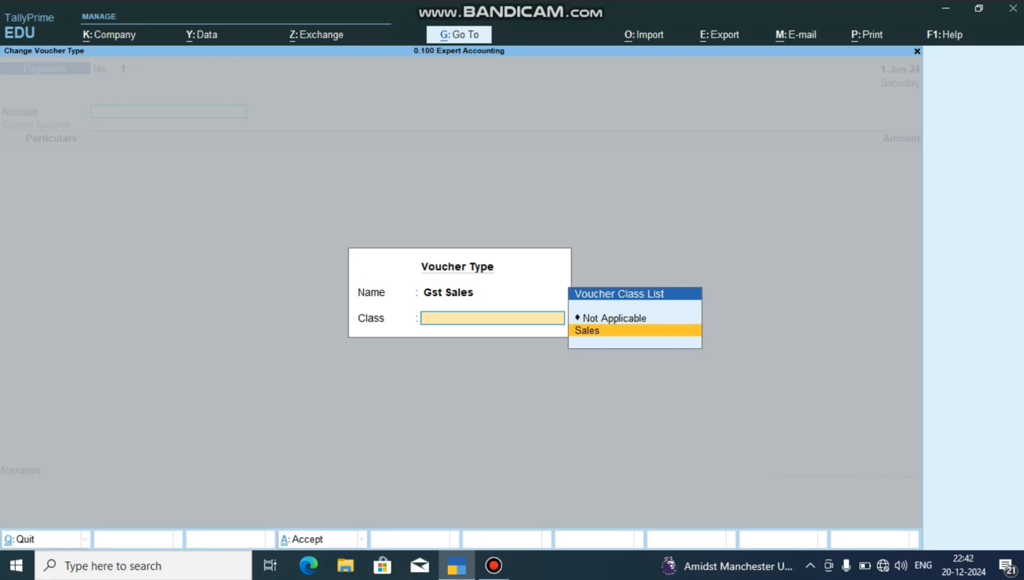
key(Return)
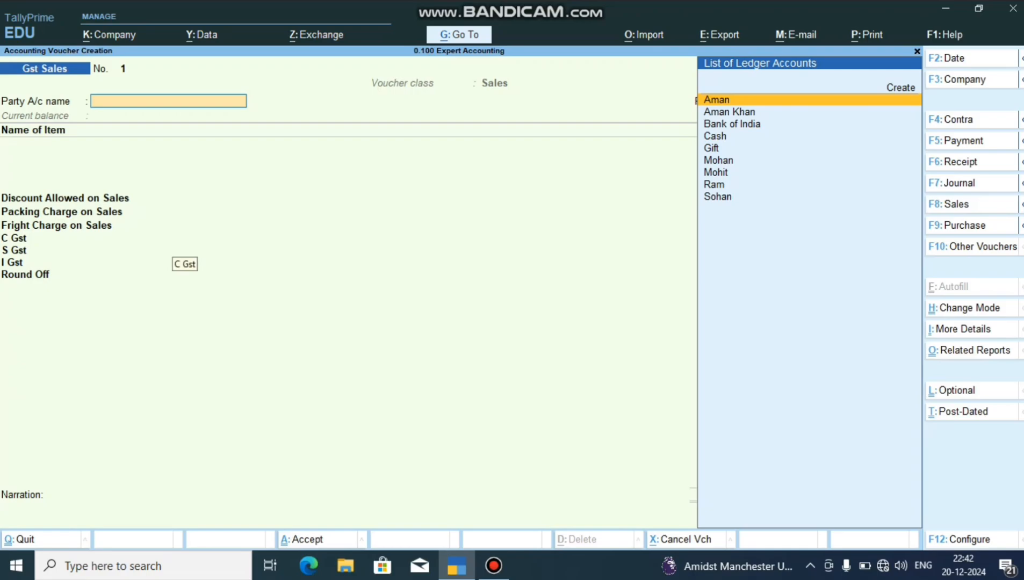
Choose the customer ledger listed just after Gift as party, leave the dispatch details blank and keep the price level Not Applicable.
key(Down)
key(Down)
key(Down)
key(Down)
key(Down)
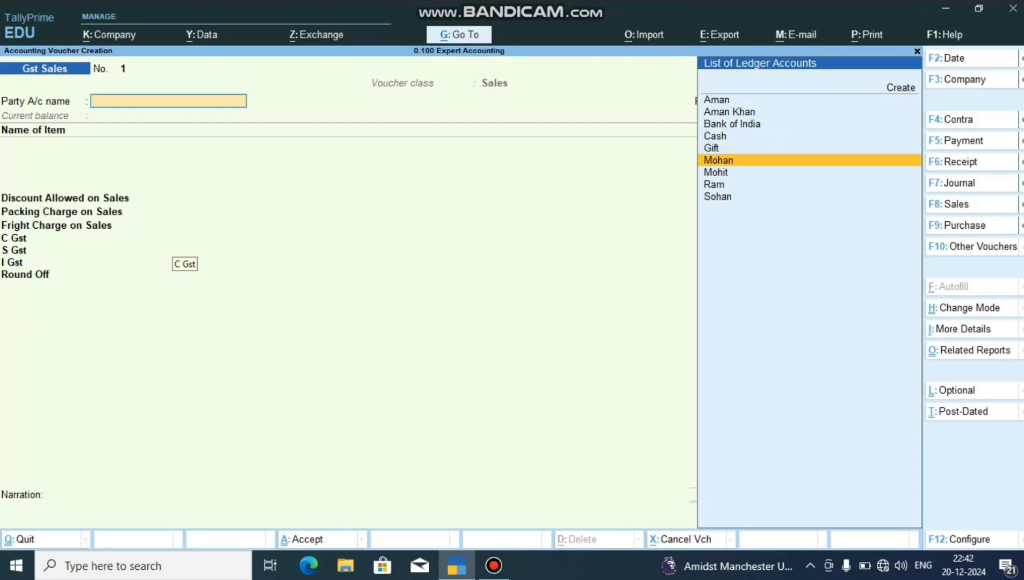
key(Return)
key(Return)
key(Return)
key(Return)
key(Return)
key(Return)
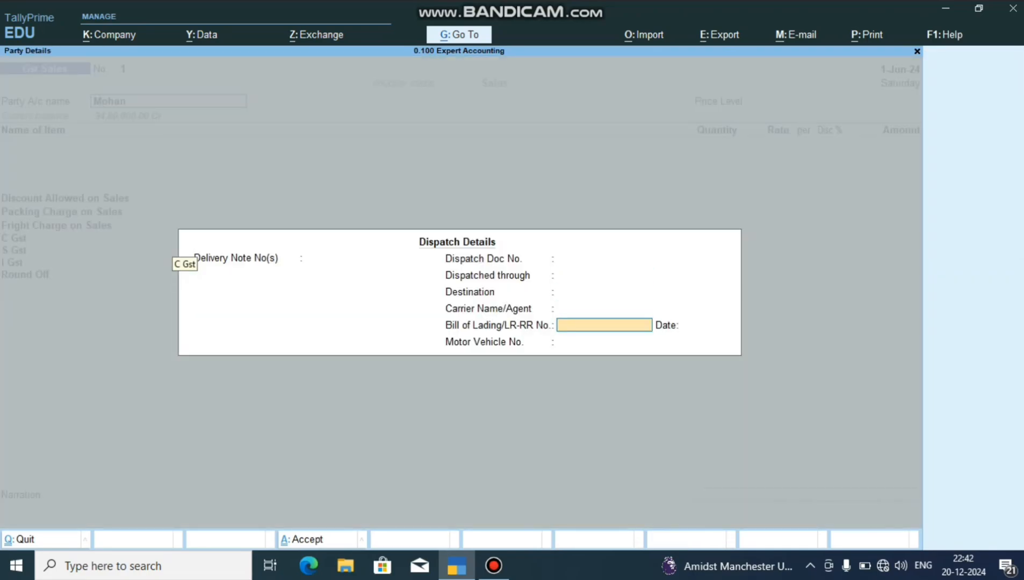
key(Return)
key(Return)
key(Return)
key(Return)
key(Return)
key(Return)
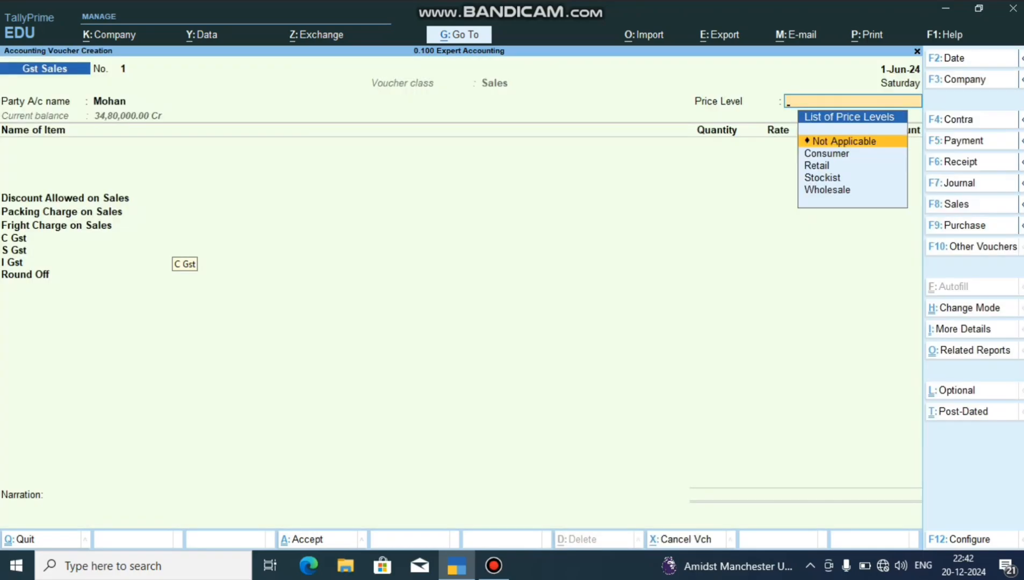
key(Return)
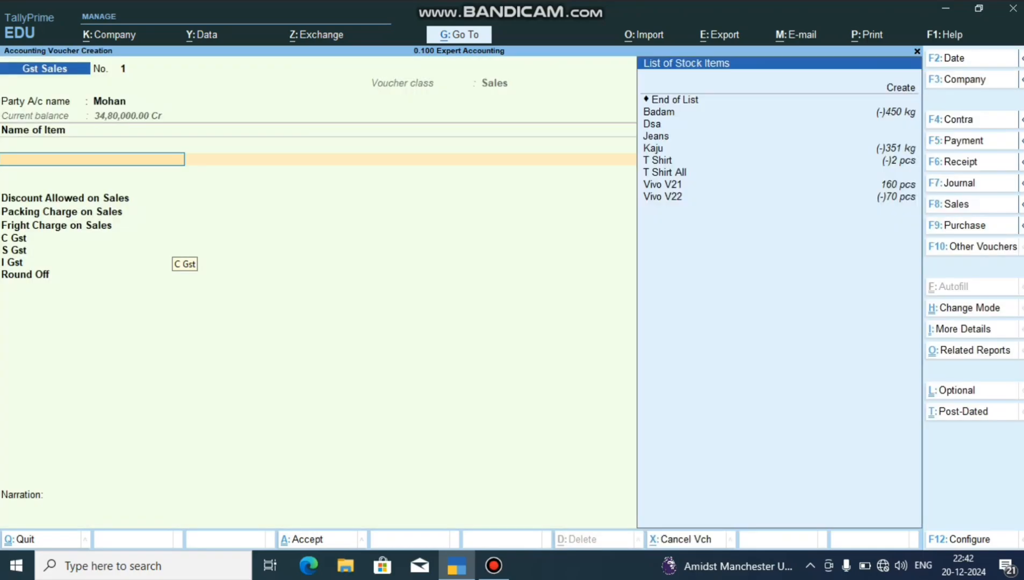
Add Vivo V21 as the sold item with order number Not Applicable, godown Hardoi and a quantity of 10.
key(Down)
key(Down)
key(Down)
key(Down)
key(Down)
key(Down)
key(Down)
key(Down)
key(Return)
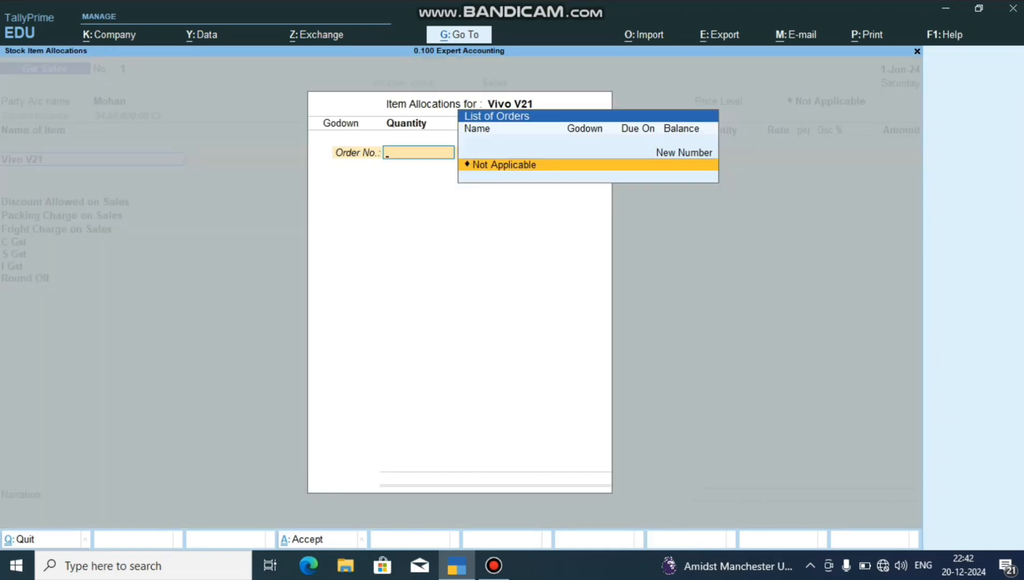
key(Return)
Accept the default rate and amount for Vivo V21 and finish the item allocation and item list.
key(Return)
text(10)
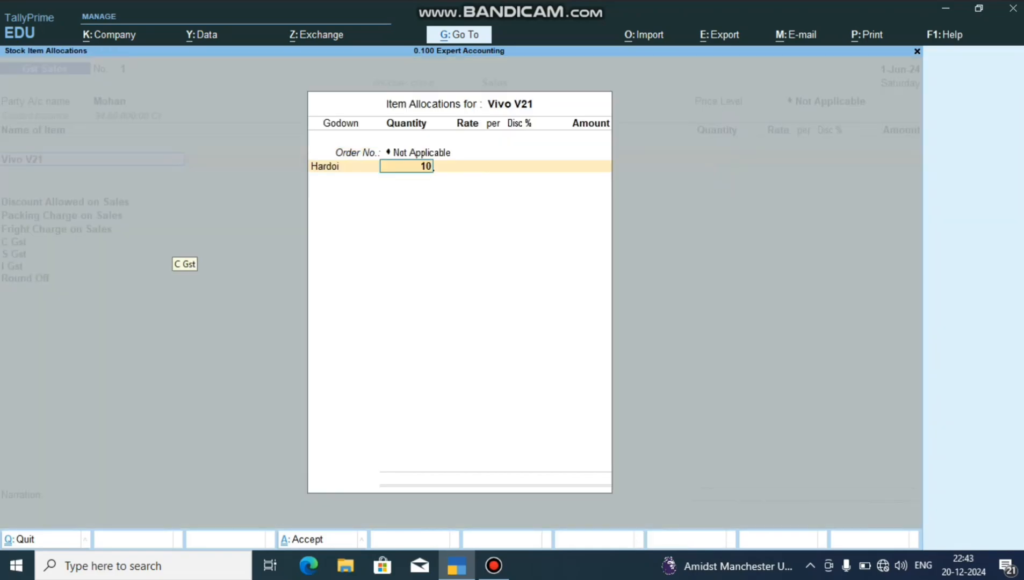
key(Return)
key(Return)
key(Return)
key(Return)
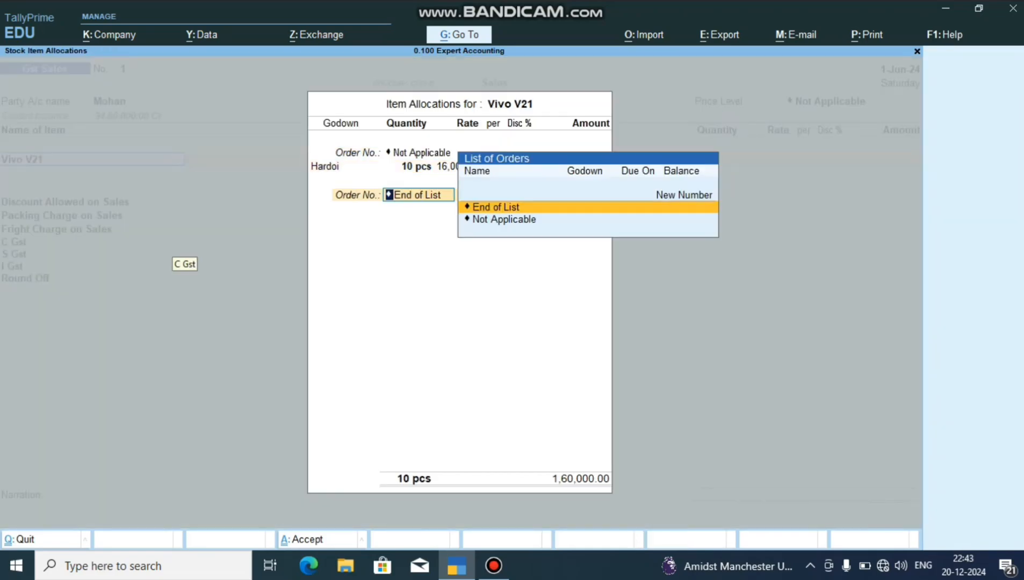
key(Return)
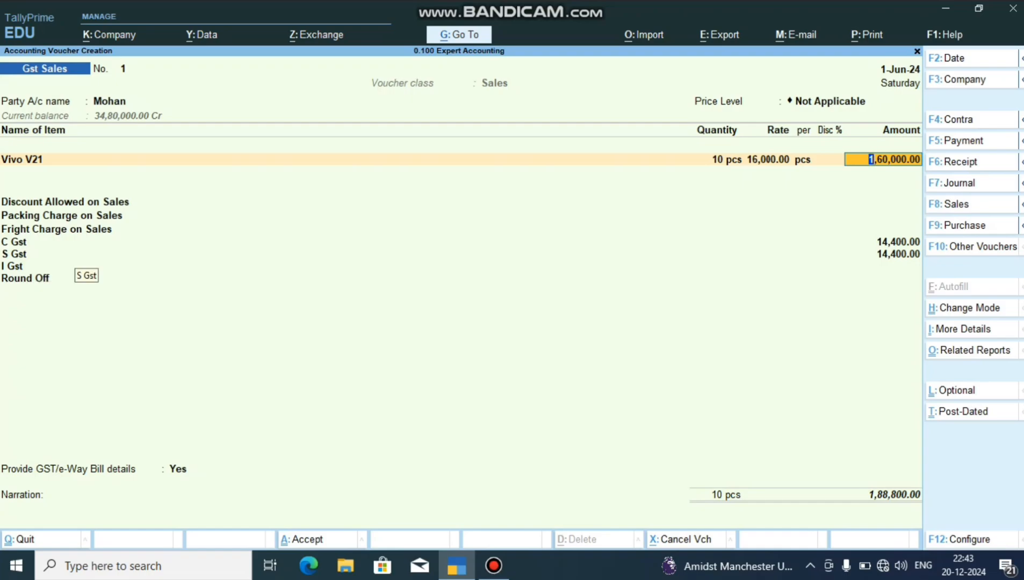
key(Return)
key(Return)
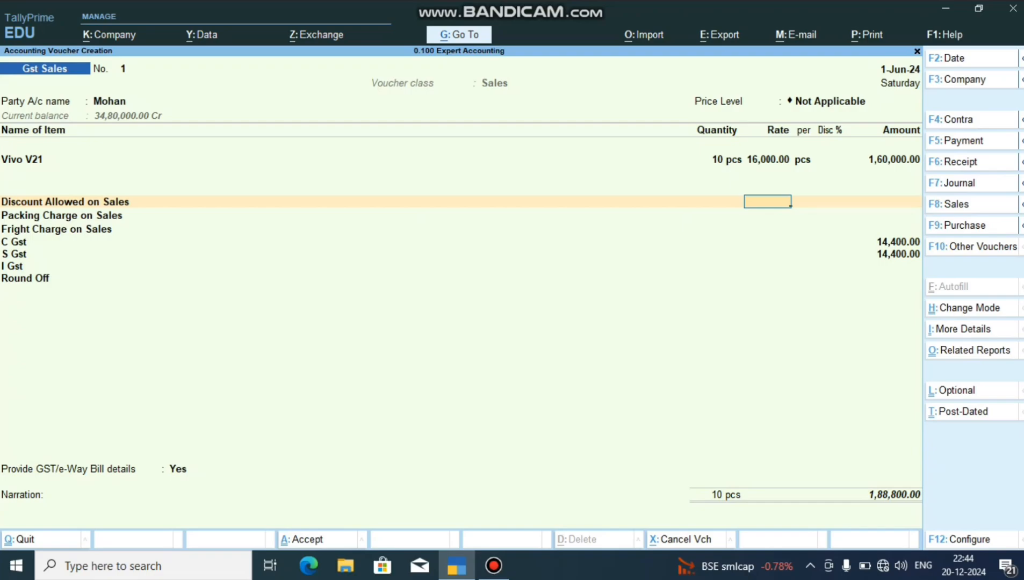
Enter a rate of -10 for Discount Allowed on Sales.
text(10)
key(Return)
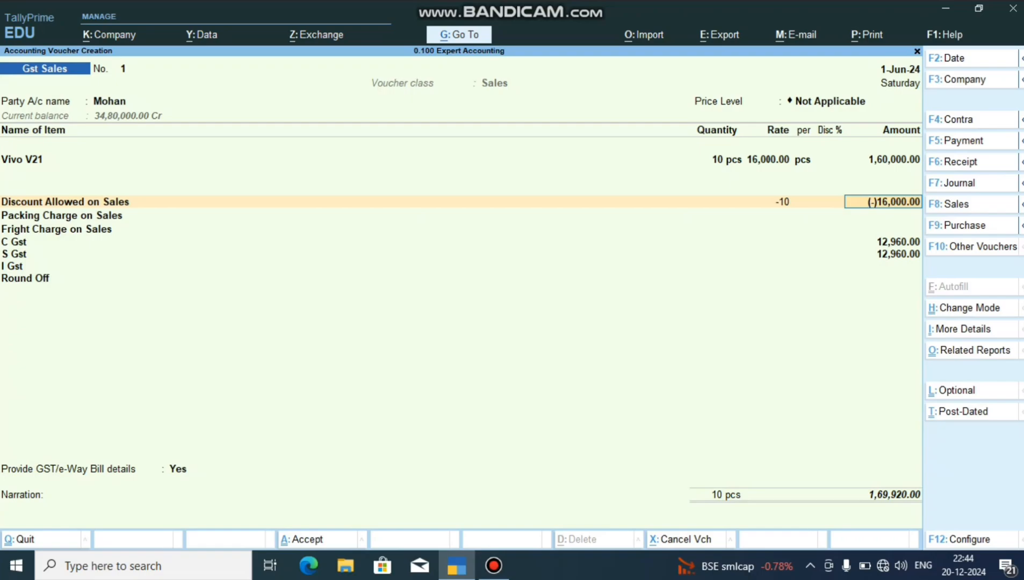
Clear the discount rate and enter 1,00,000 as the Discount Allowed on Sales amount instead.
key(BackSpace)
key(BackSpace)
key(BackSpace)
key(BackSpace)
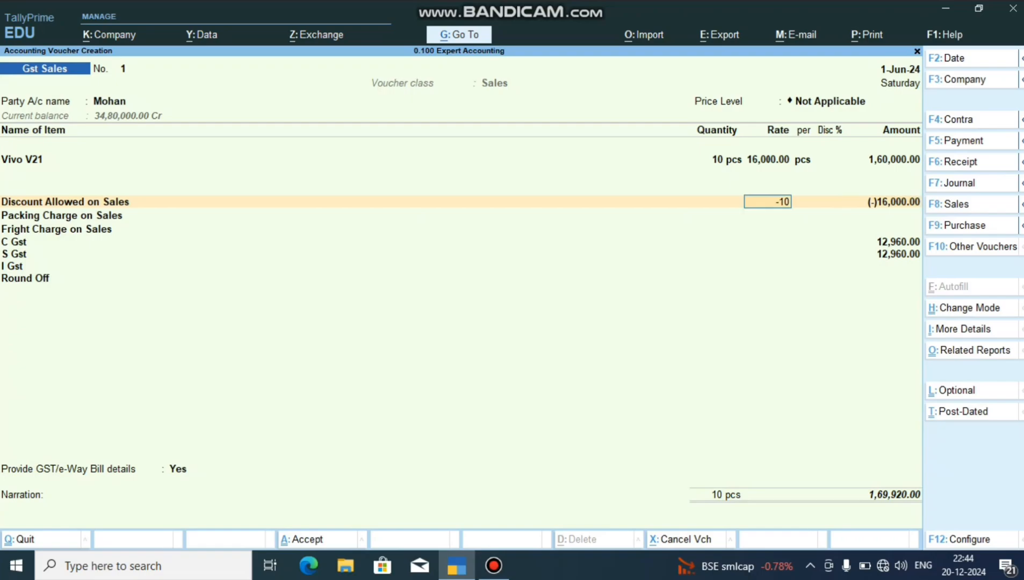
key(Return)
key(BackSpace)
text(10)
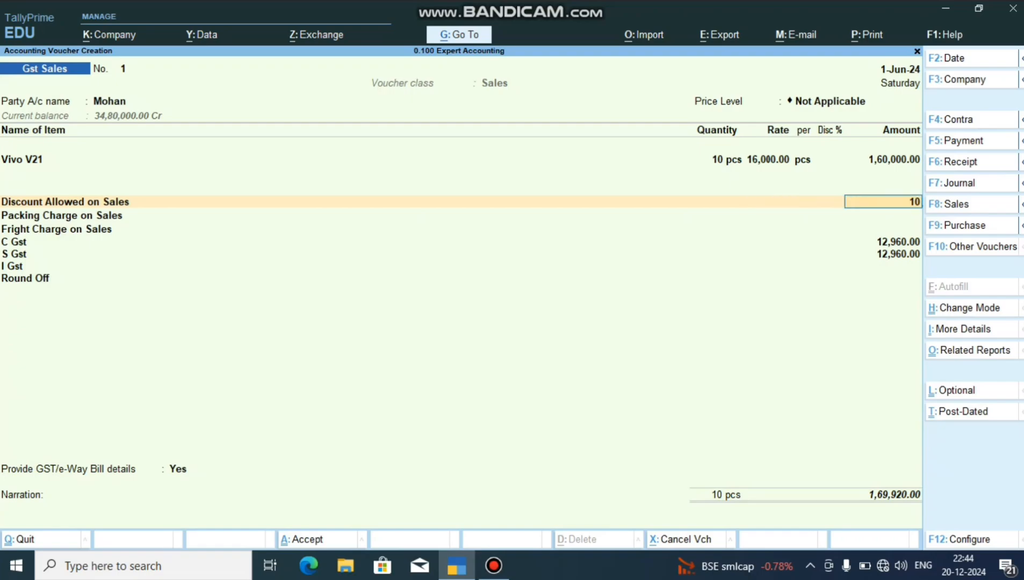
text(0000)
key(Return)
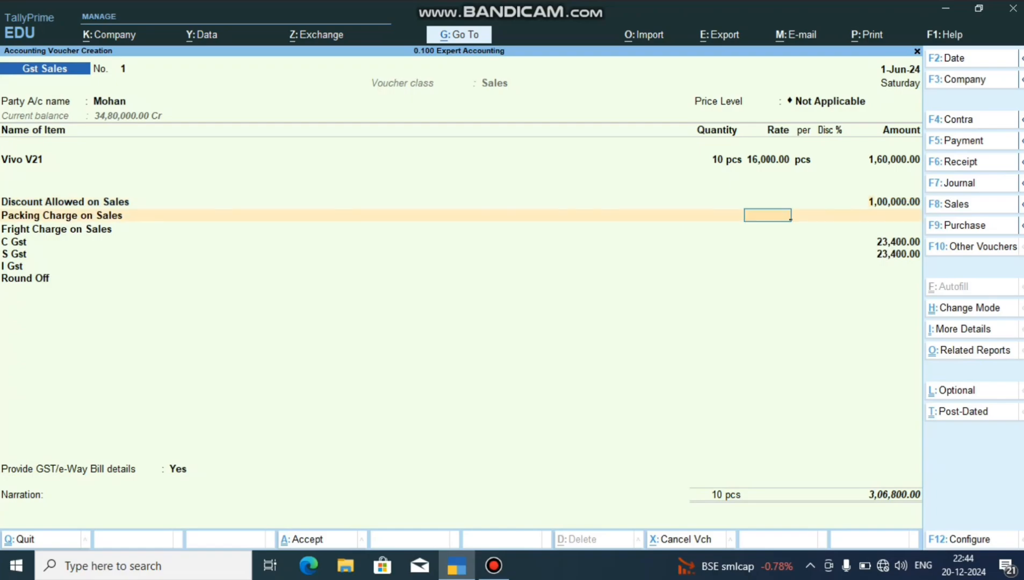
Change the Discount Allowed on Sales amount to -10,000.
key(BackSpace)
key(BackSpace)
text(-)10,0)
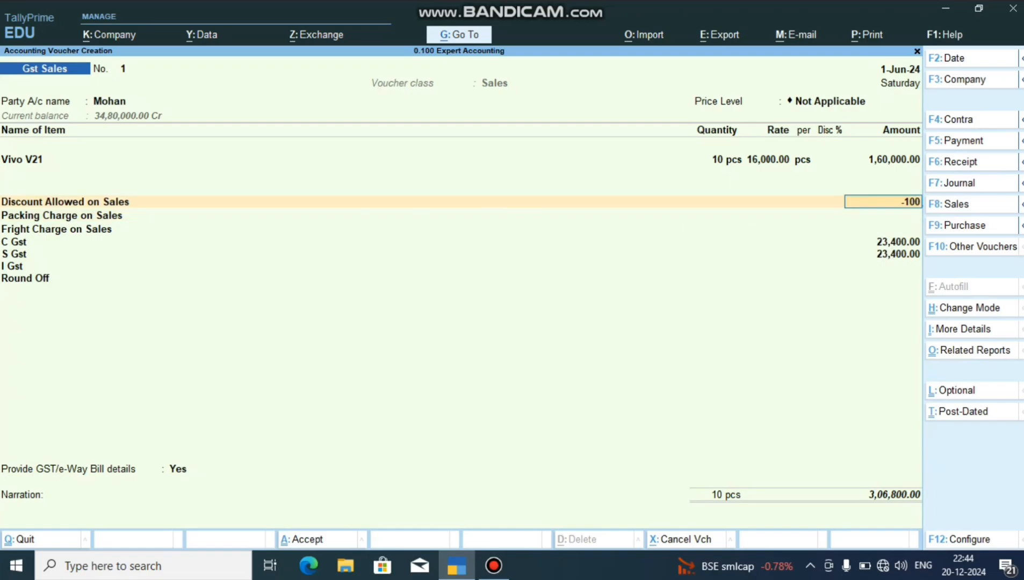
text(00)
key(Return)
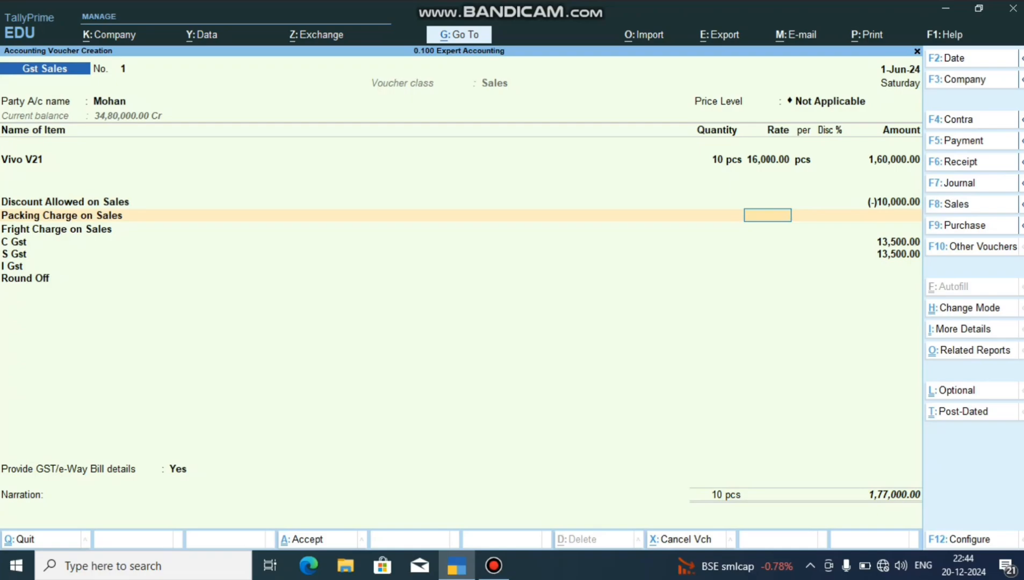
Return to the Discount Allowed on Sales line and set its rate to -10.
key(BackSpace)
key(BackSpace)
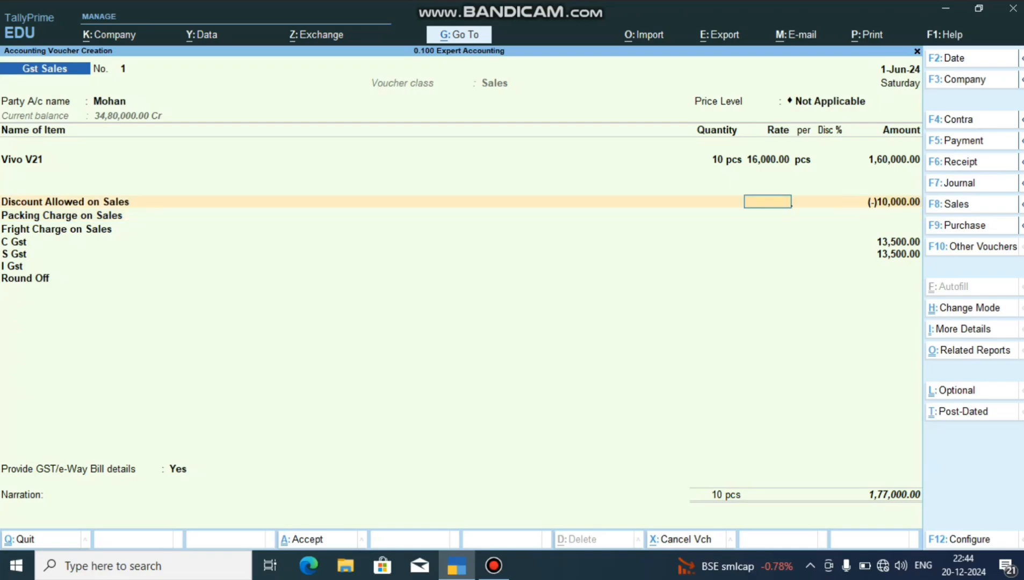
text(-10)
key(Return)
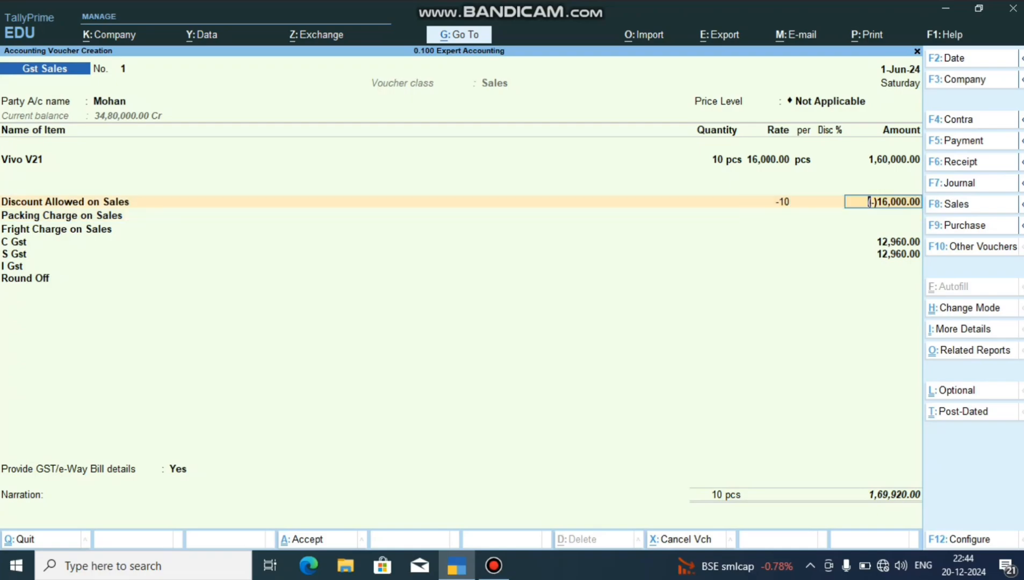
Enter 1,200 as the Packing Charge on Sales and 2,000 as the Fright Charge on Sales.
key(Return)
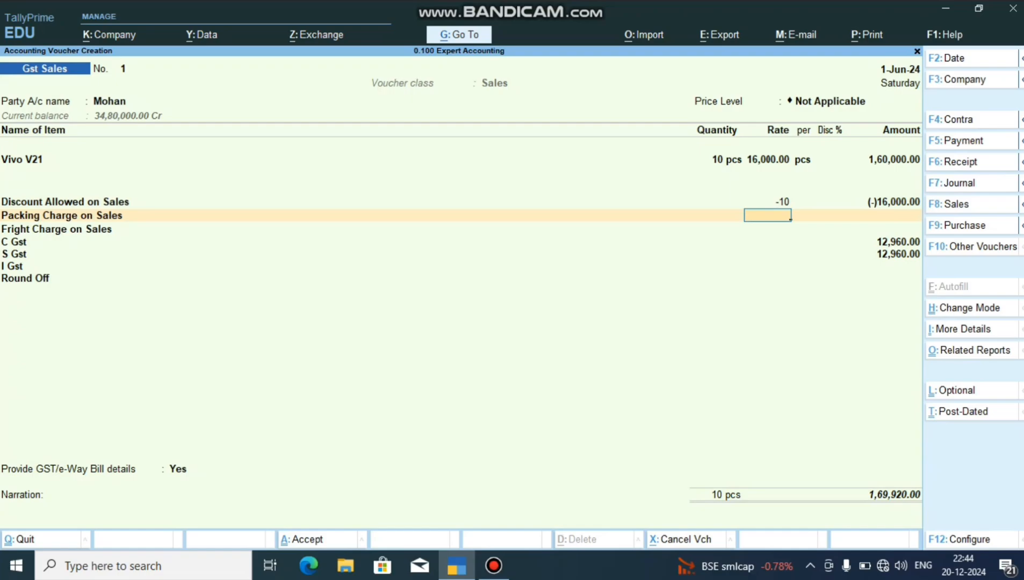
key(Return)
text(1200)
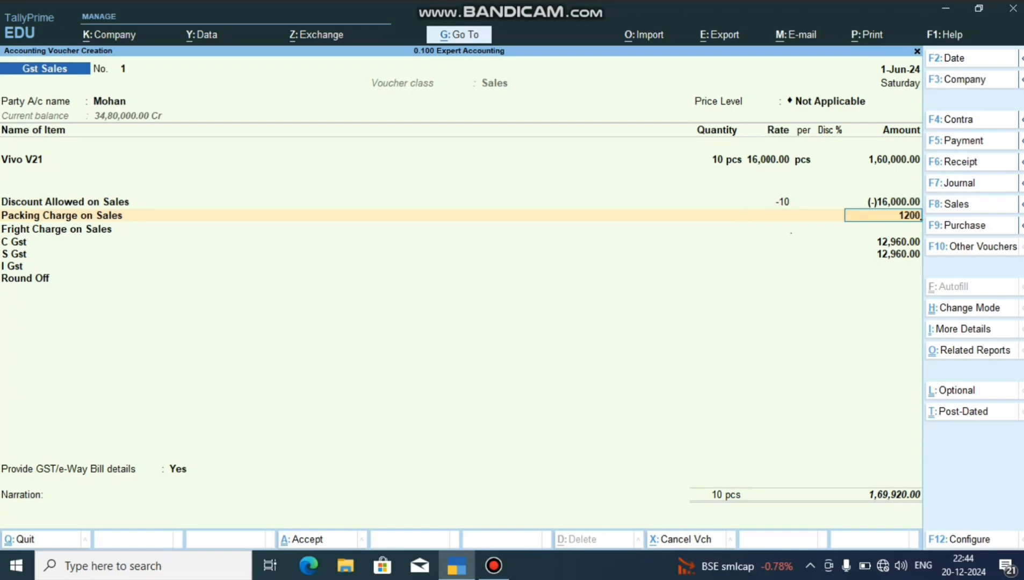
key(Return)
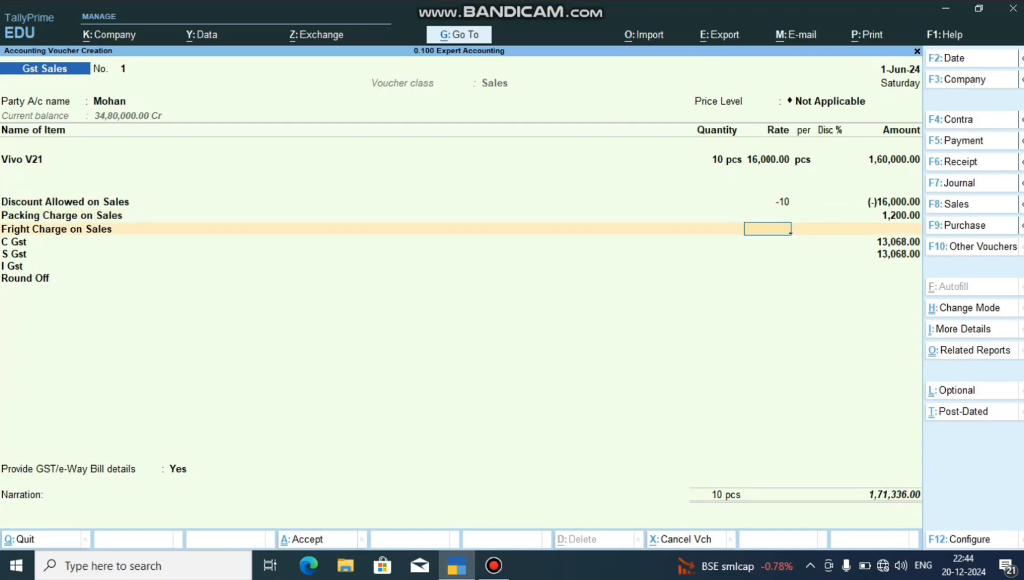
key(Return)
text(20000)
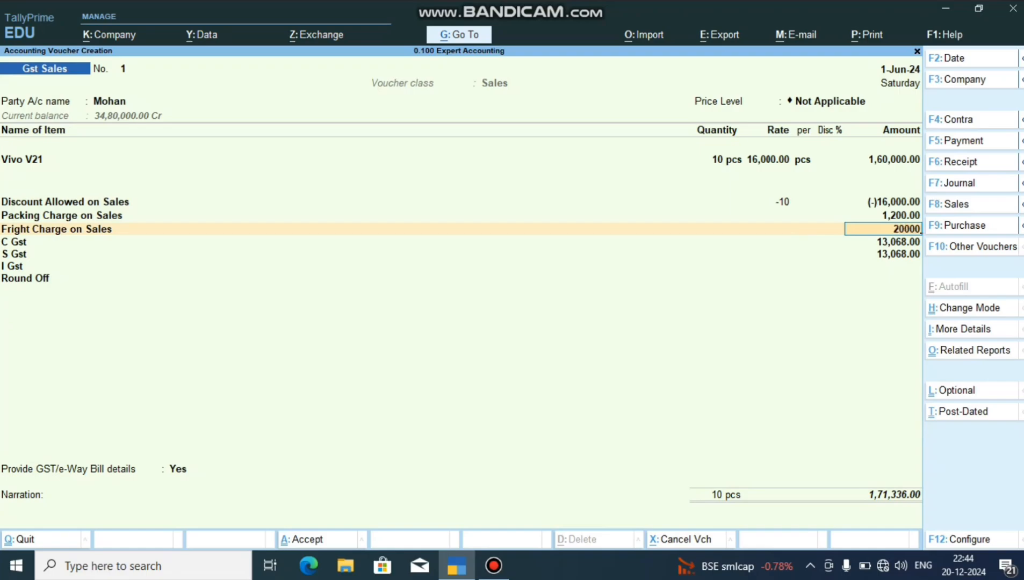
key(BackSpace)
key(Return)
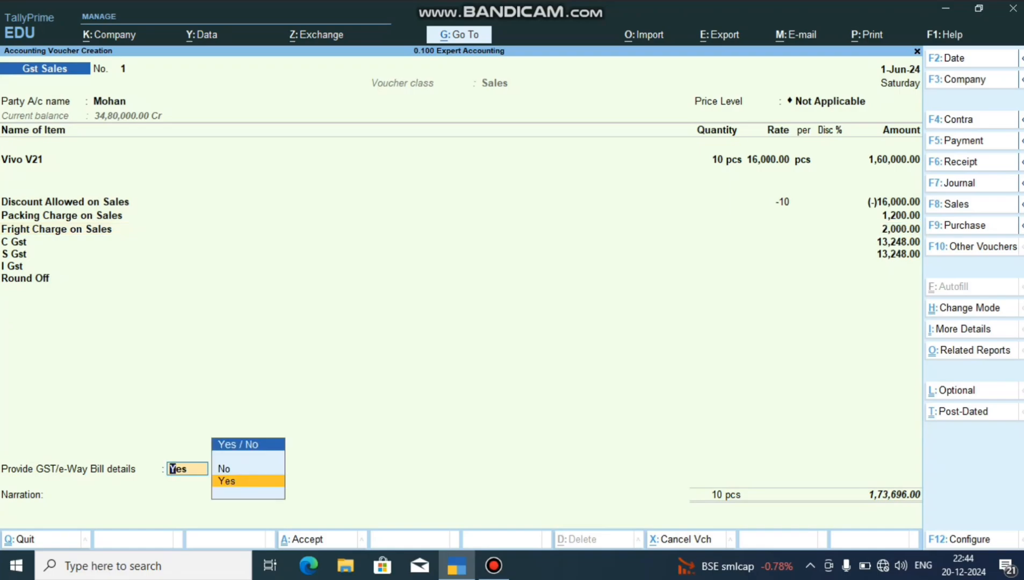
Return to the Vivo V21 item line and change its rate to 16,023 in the item allocations.
key(BackSpace)
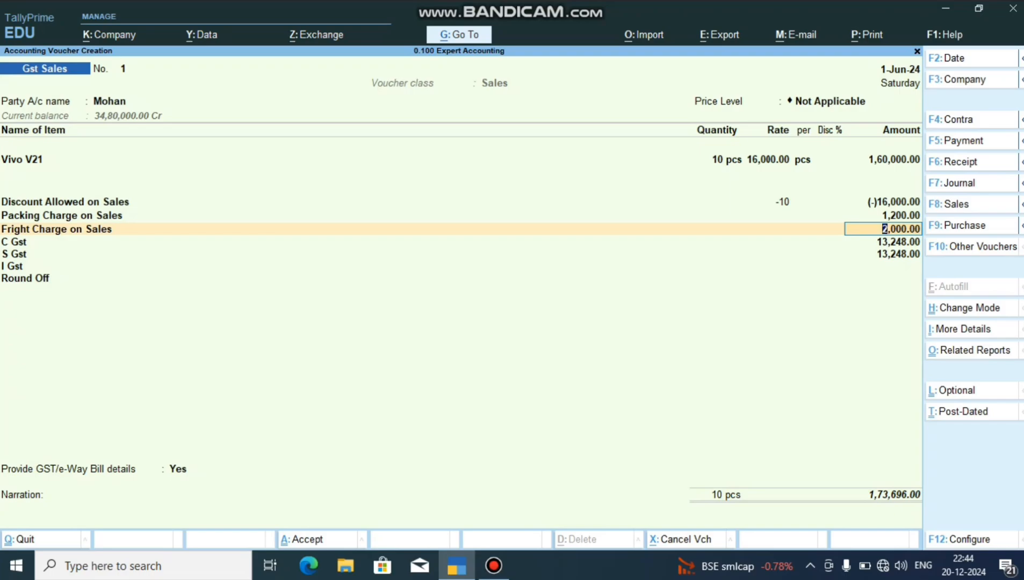
key(BackSpace)
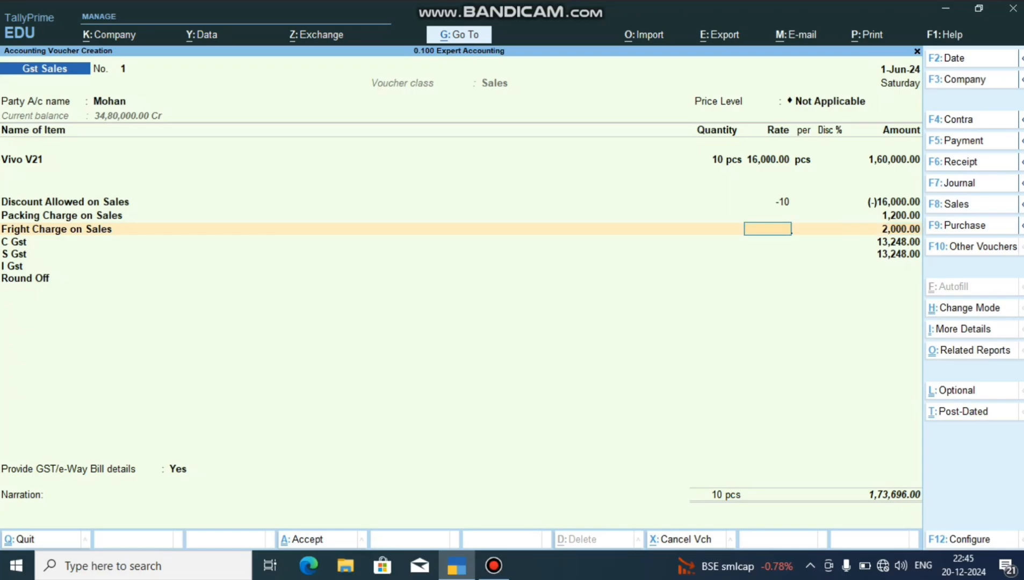
key(BackSpace)
key(BackSpace)
key(BackSpace)
key(BackSpace)
key(BackSpace)
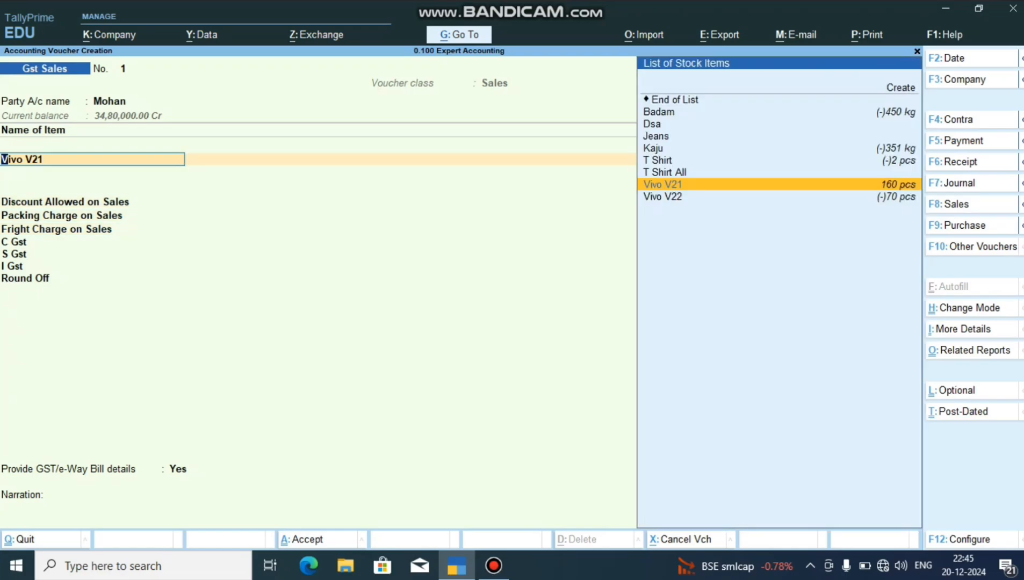
key(Return)
key(Return)
key(Return)
text(16,)
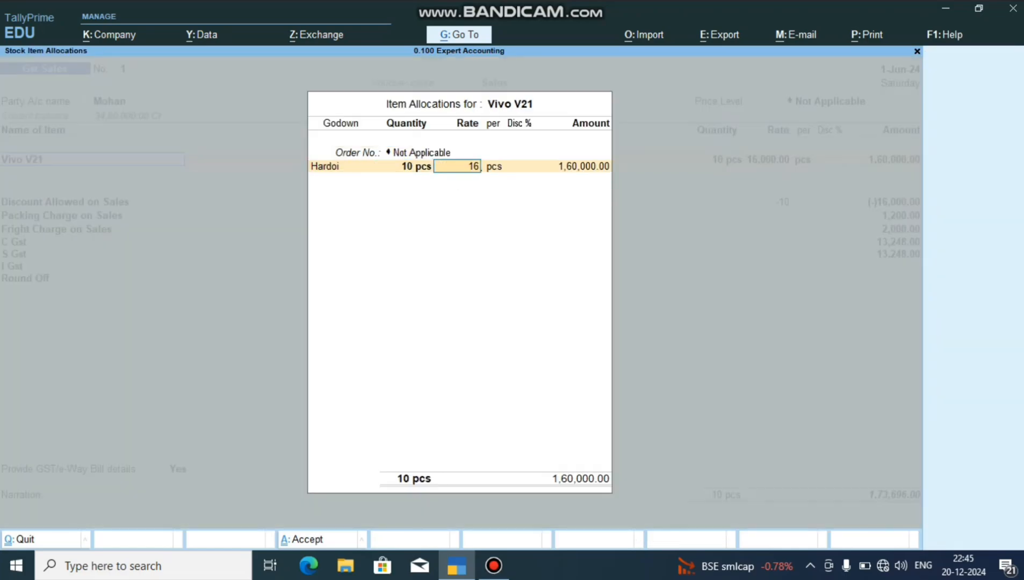
text(023)
key(Return)
key(Return)
key(Return)
key(Return)
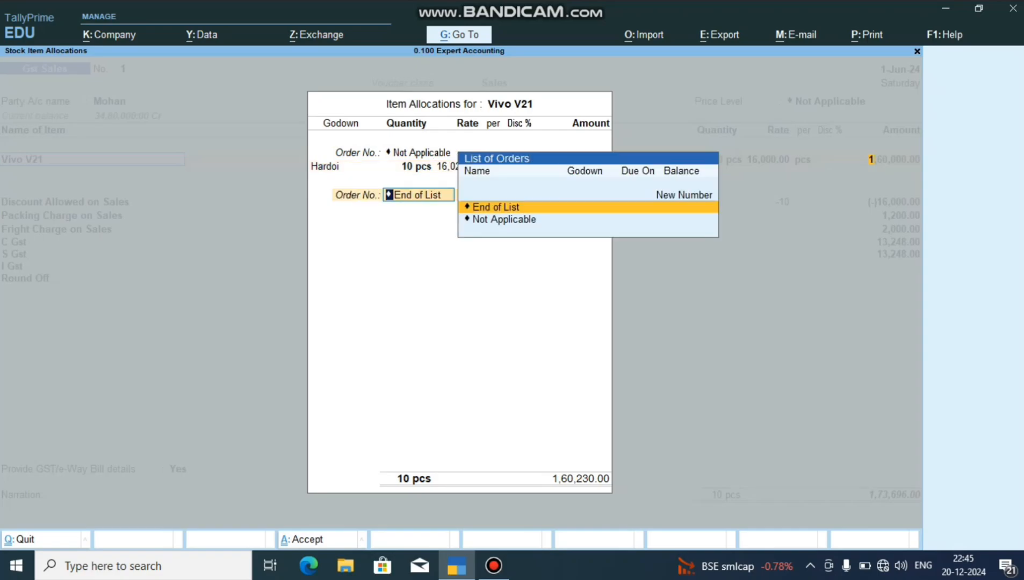
key(Return)
Skip the e-Way Bill details and examine the voucher's GST tax analysis in detailed form.
key(Return)
key(Return)
key(Return)
key(Return)
key(Return)
key(Return)
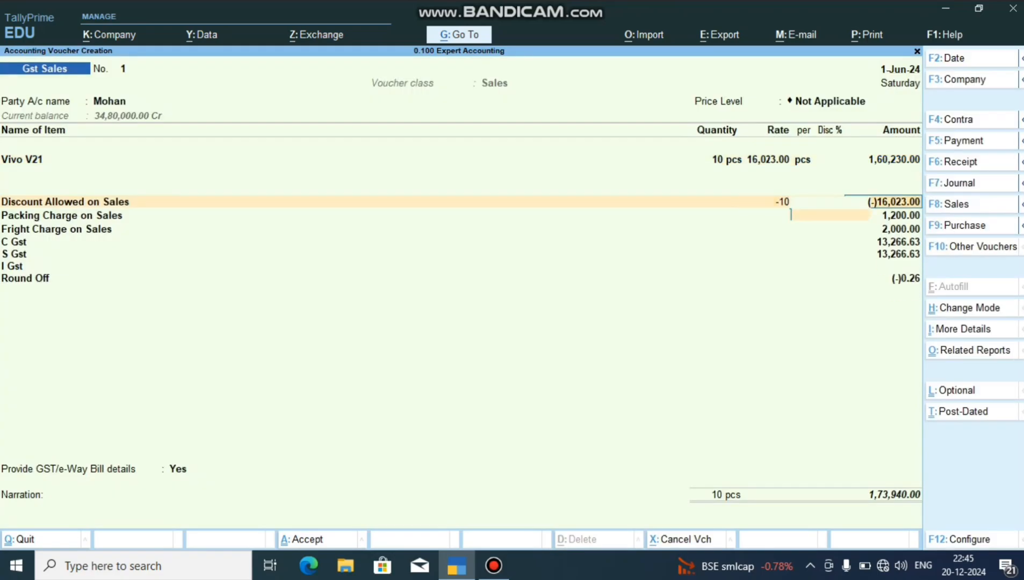
key(Return)
key(Return)
key(Return)
key(Return)
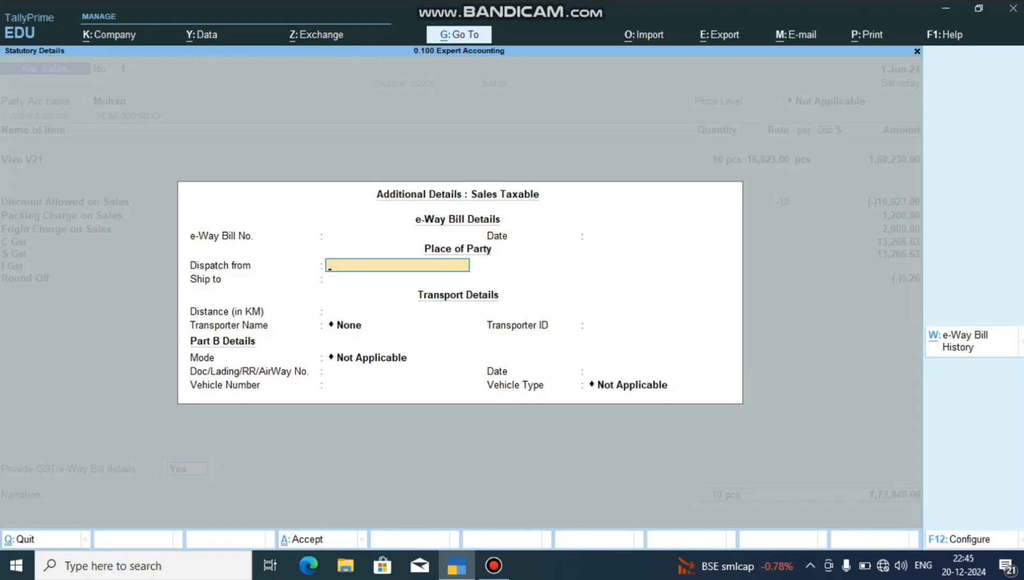
key(Escape)
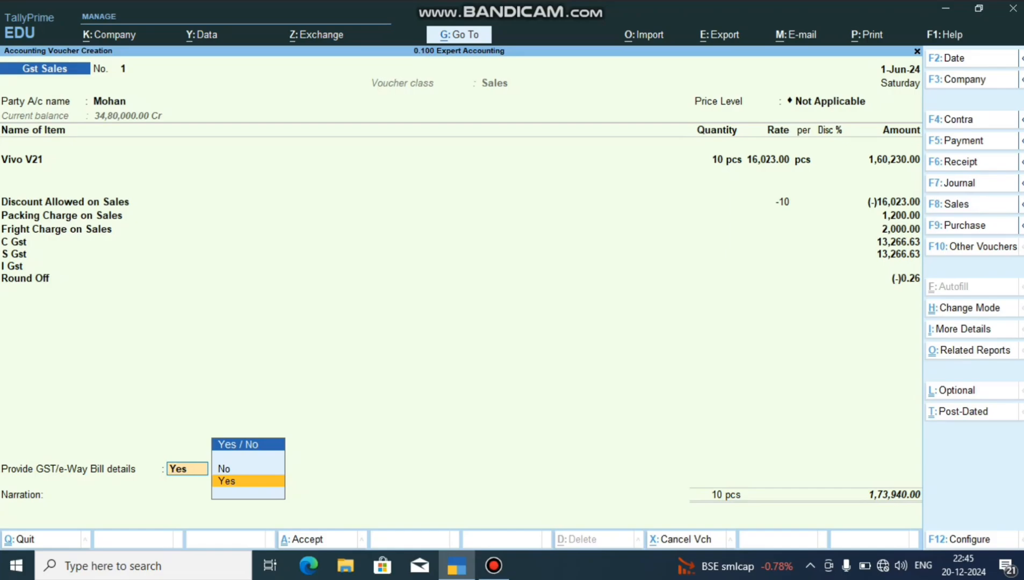
key(alt+a)
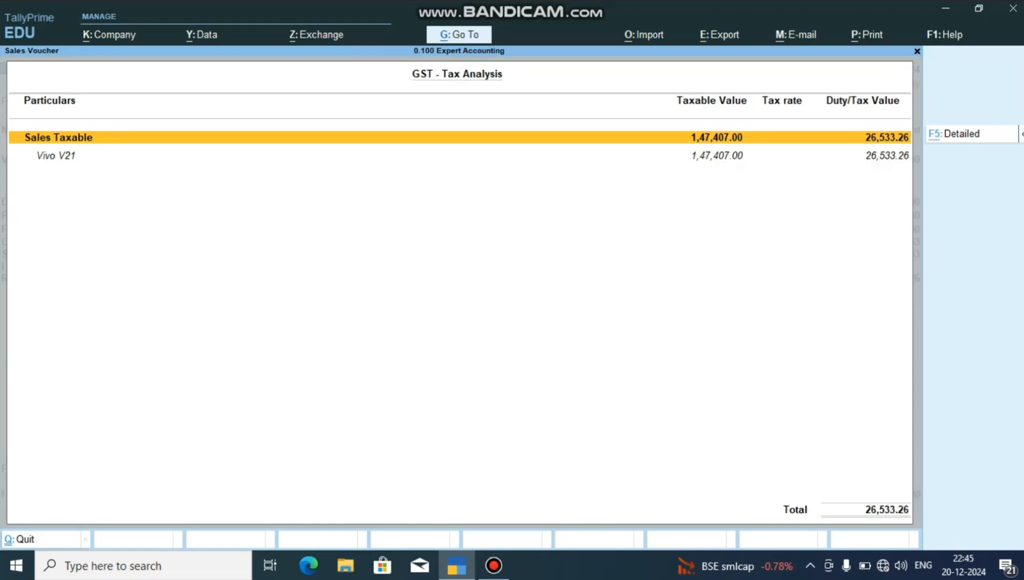
key(alt+F5)
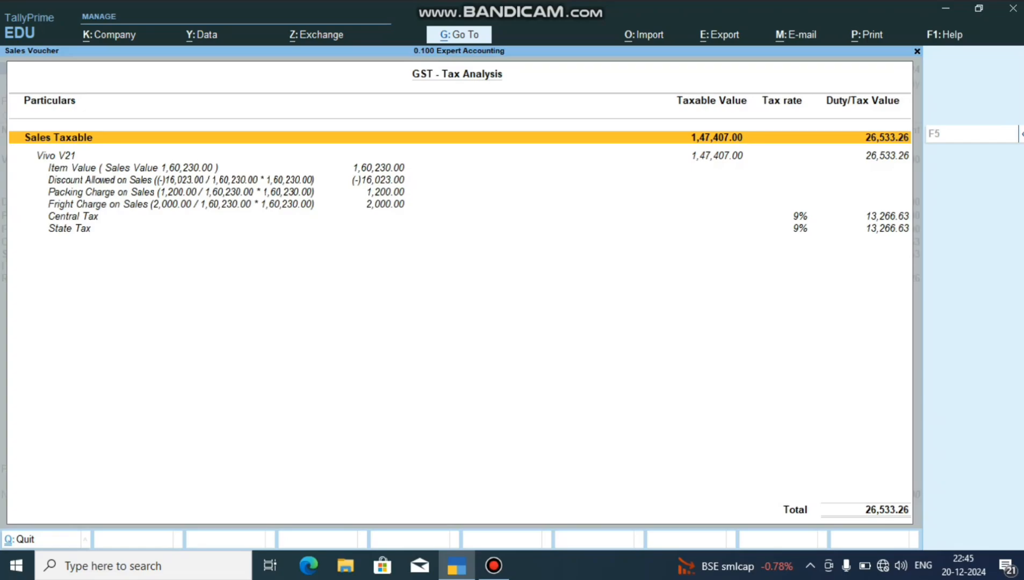
key(Escape)
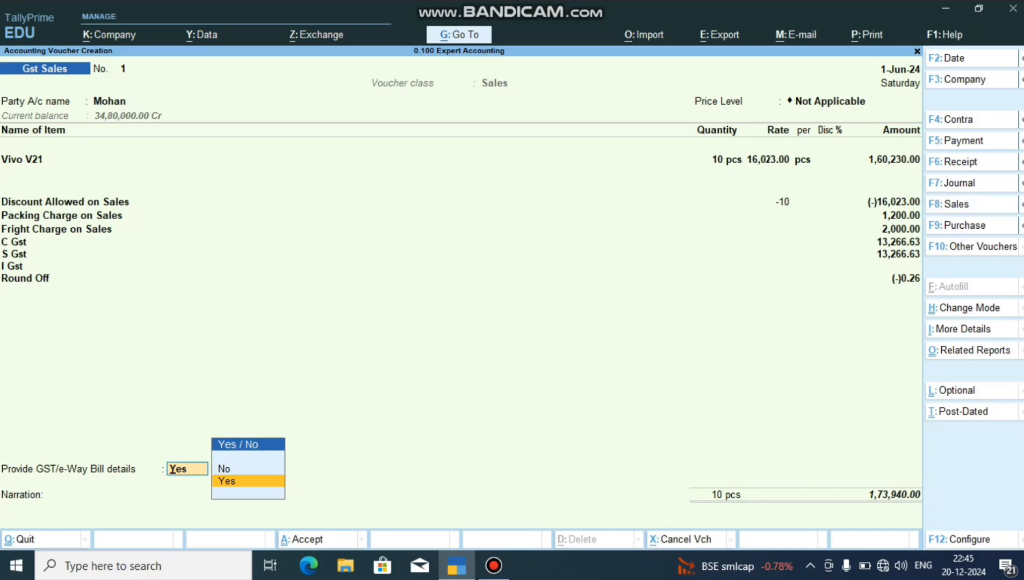
Set Provide GST/e-Way Bill details to No and save the sales voucher.
key(Up)
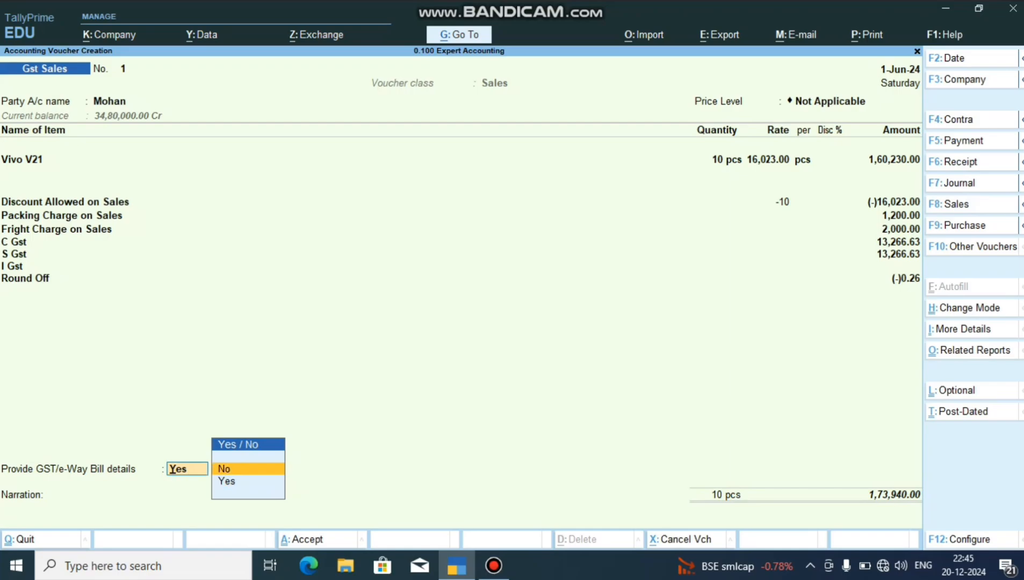
key(Return)
key(Return)
key(Return)
key(Return)
key(Return)
key(Return)
key(Return)
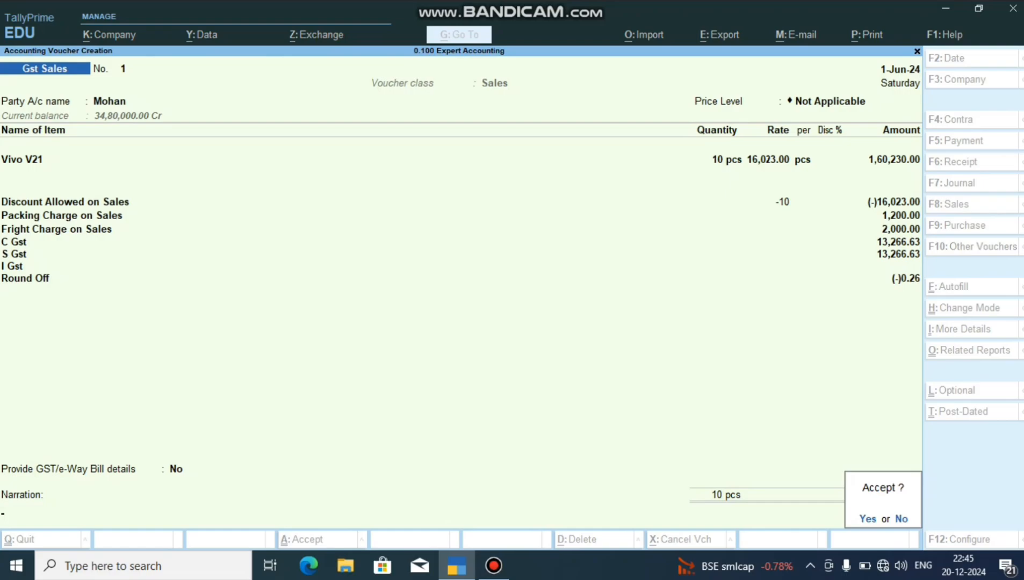
key(Return)
key(Return)
key(Return)
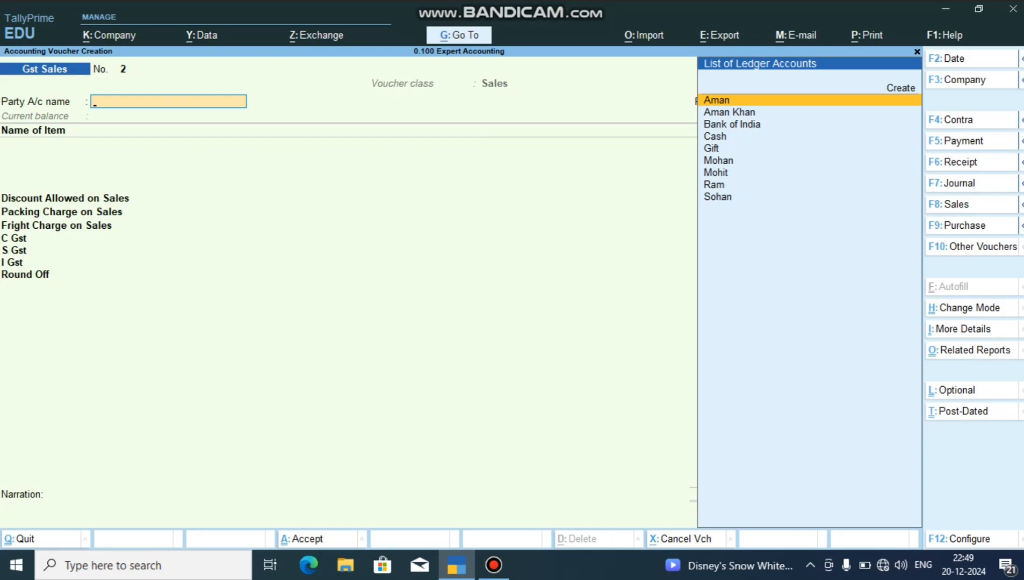
Start a new party ledger from the next Gst Sales voucher and name it Abc Private Limited.
key(ctrl)
key(alt+c)
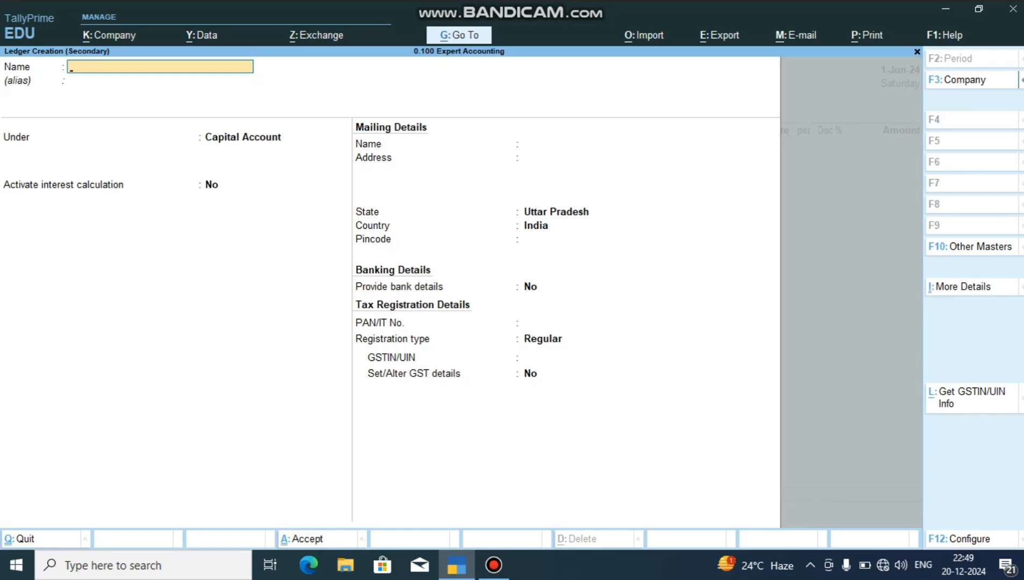
text(Abc Private Limited)
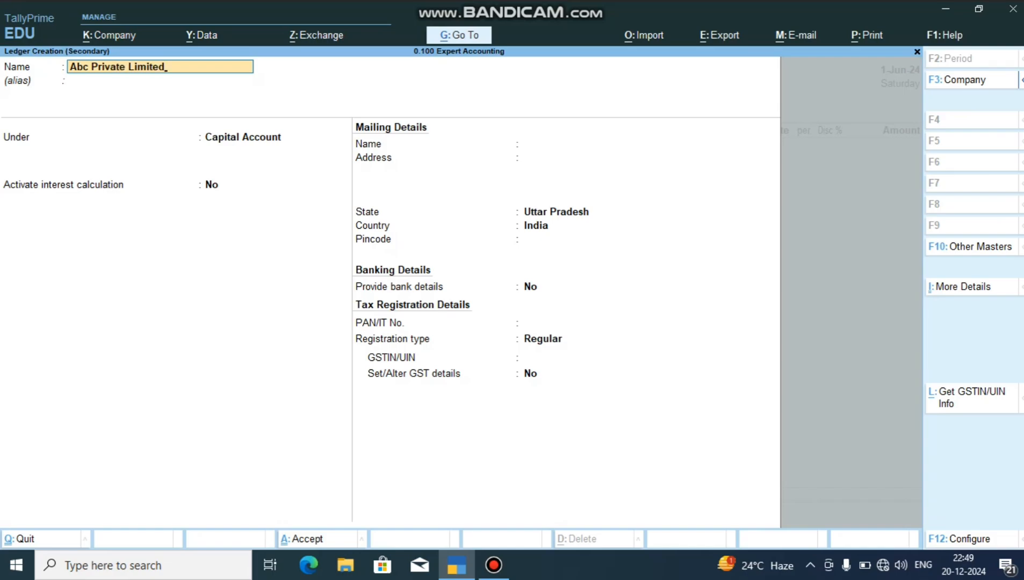
key(Return)
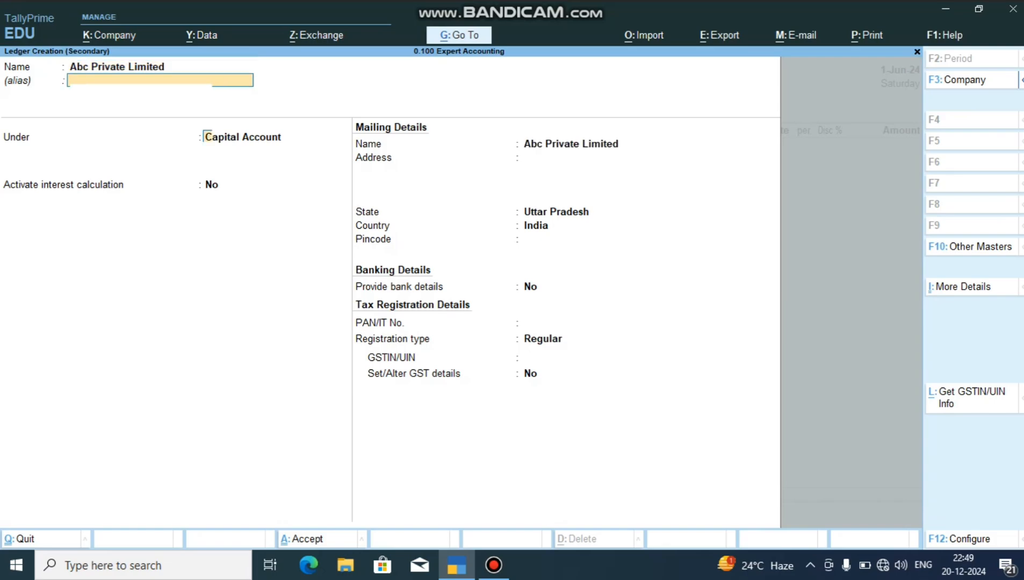
Place the Abc Private Limited ledger under the Sundry Debtors group.
key(Return)
text(S)
key(Down)
key(Down)
key(Down)
key(Down)
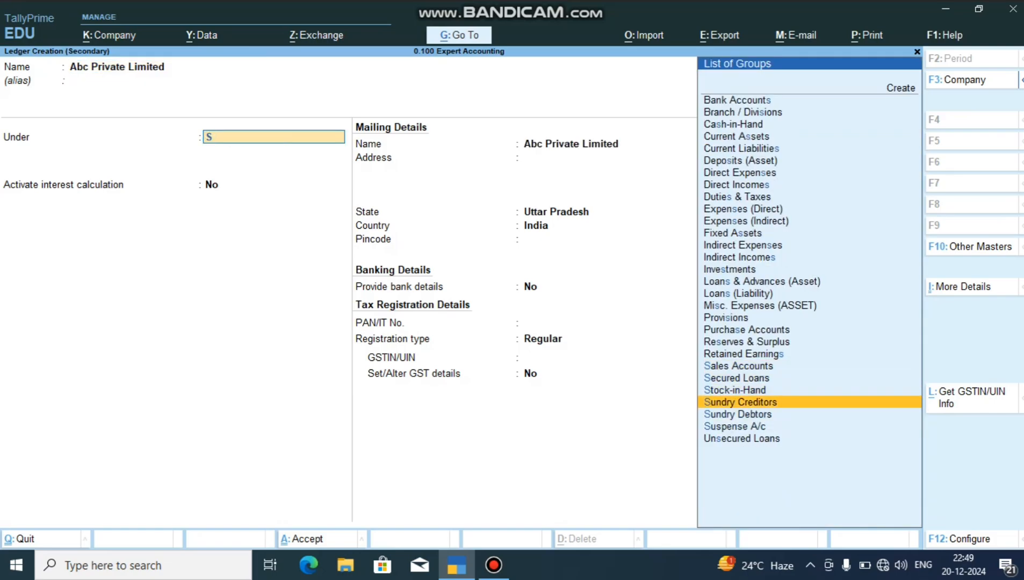
key(Return)
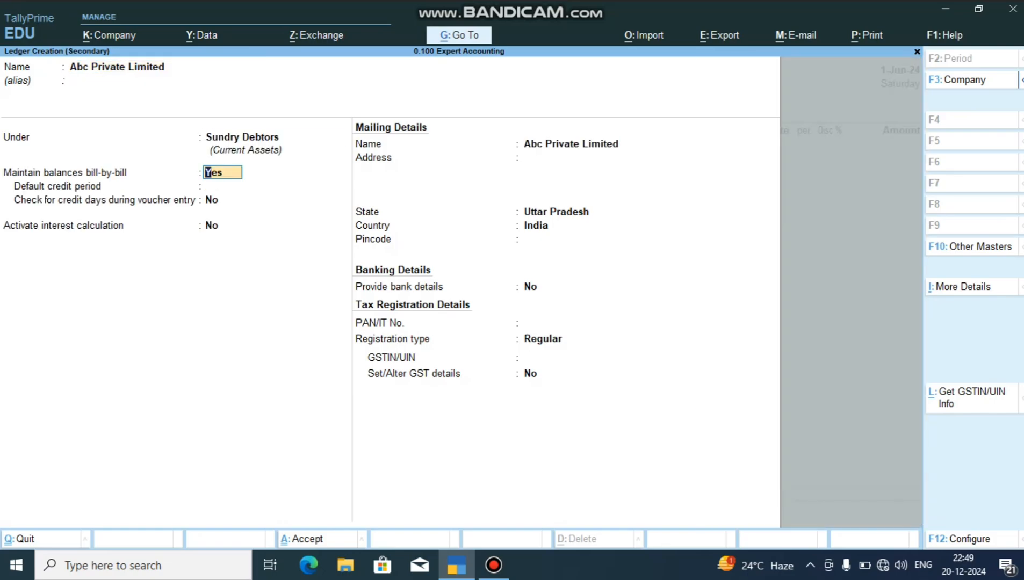
Keep the ledger's bill-by-bill balance settings and set its mailing state to Punjab.
key(Return)
key(Return)
key(Return)
key(Return)
key(Return)
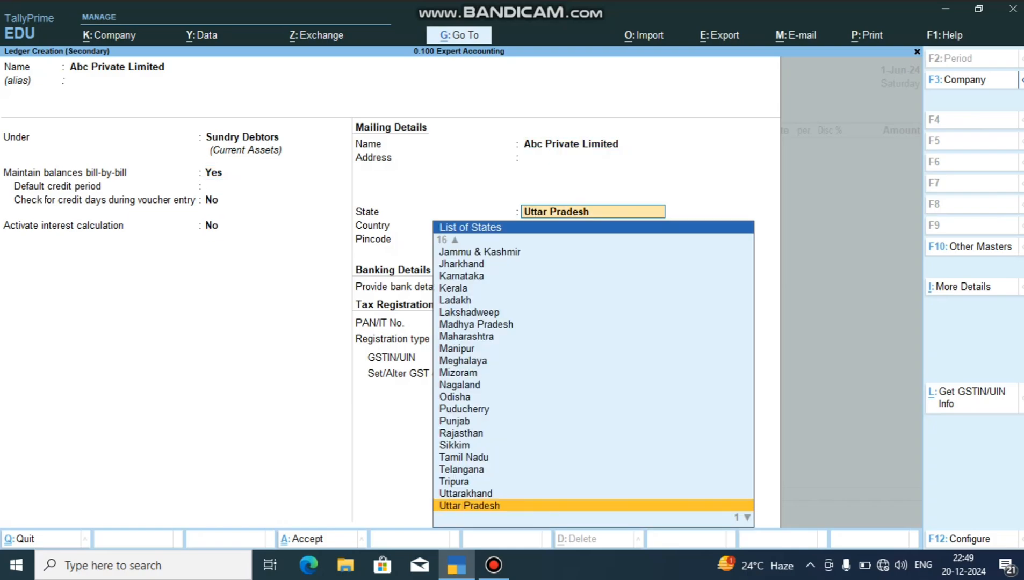
text(Pu)
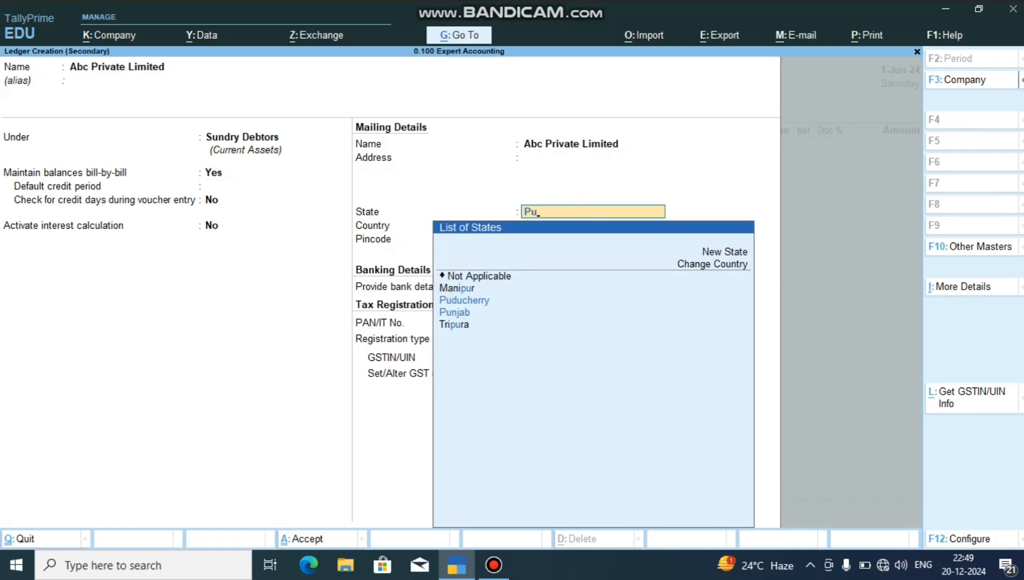
key(Down)
key(Return)
key(Return)
key(Return)
key(Return)
key(Return)
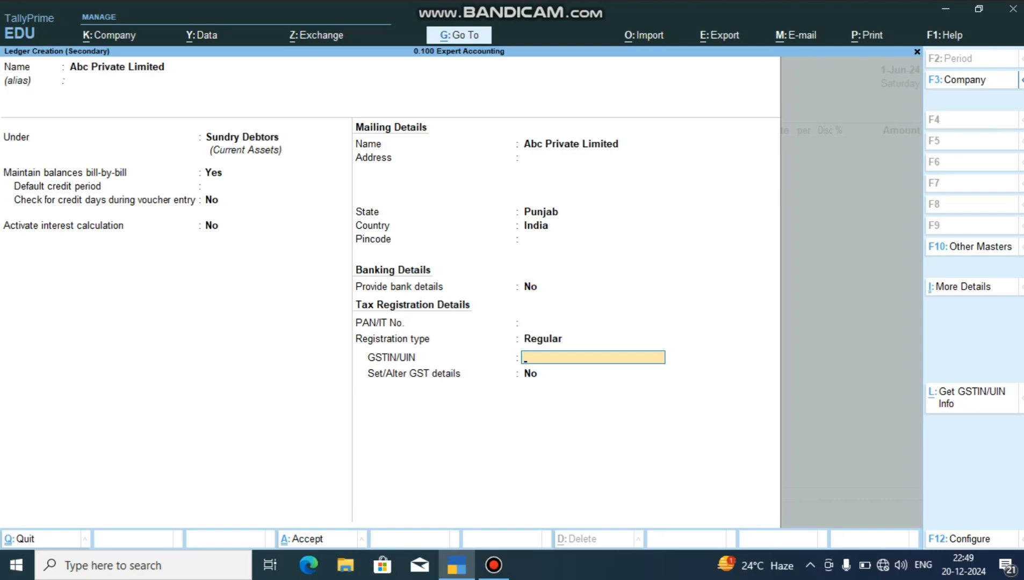
Enter the party's GSTIN/UIN in the ledger's tax registration details.
key(BackSpace)
key(Return)
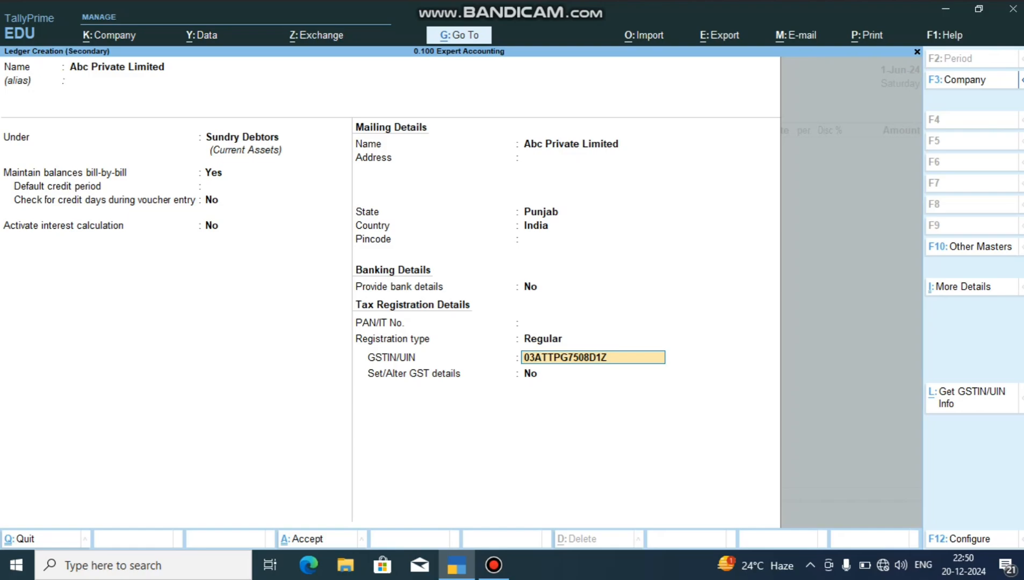
key(Return)
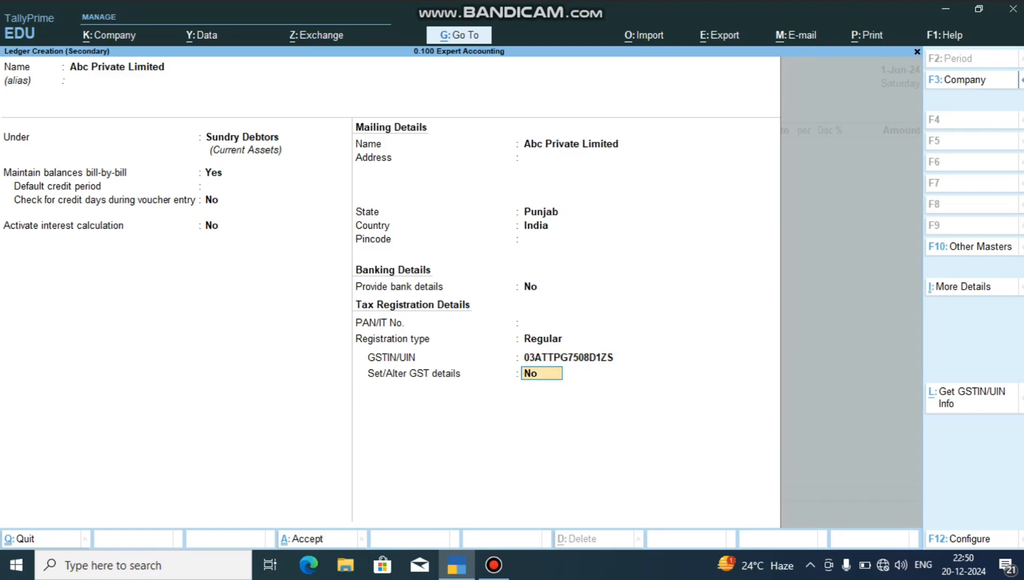
Save the Abc Private Limited ledger as the voucher's party and leave the dispatch details blank.
key(Return)
key(Return)
key(Return)
key(Return)
key(Return)
key(Return)
key(Return)
key(Return)
key(Return)
key(Return)
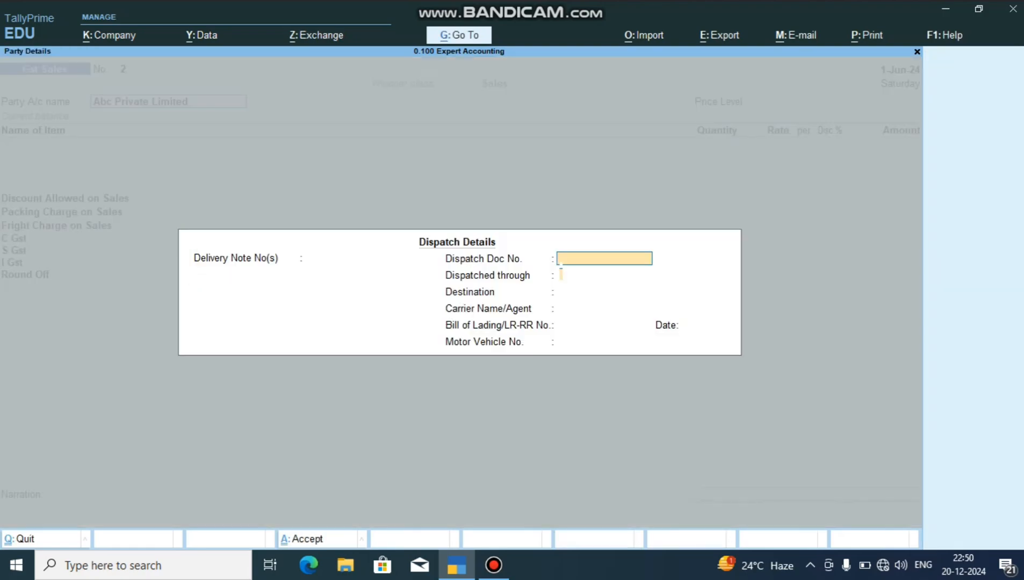
key(Return)
key(Return)
key(Return)
key(Return)
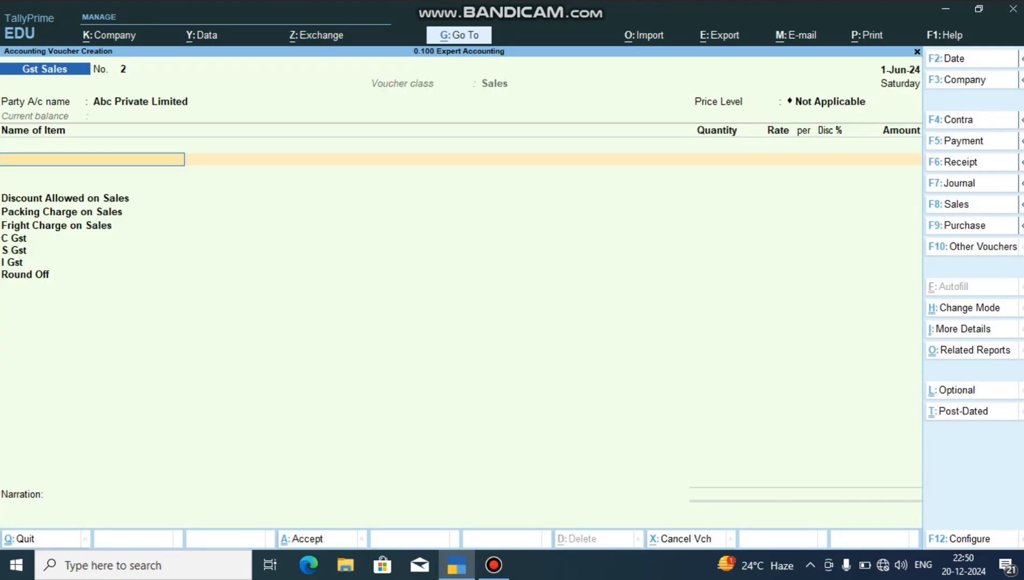
Add 12 pcs of Vivo V21 from the Hardoi godown at a rate of 16,023 to the voucher.
key(Down)
key(Down)
key(Down)
key(Down)
key(Down)
key(Down)
key(Down)
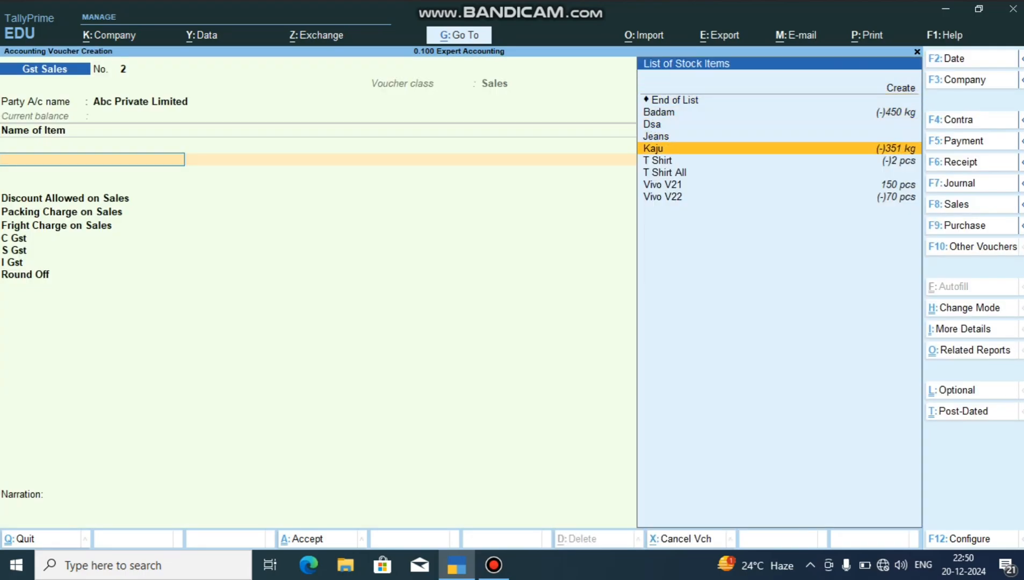
key(Return)
key(Return)
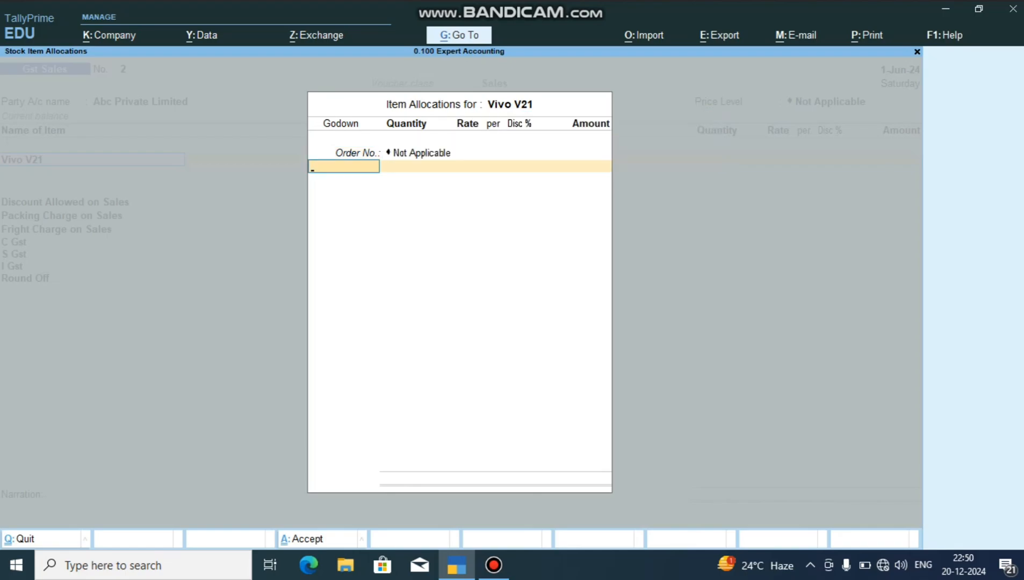
key(Return)
text(12)
key(Return)
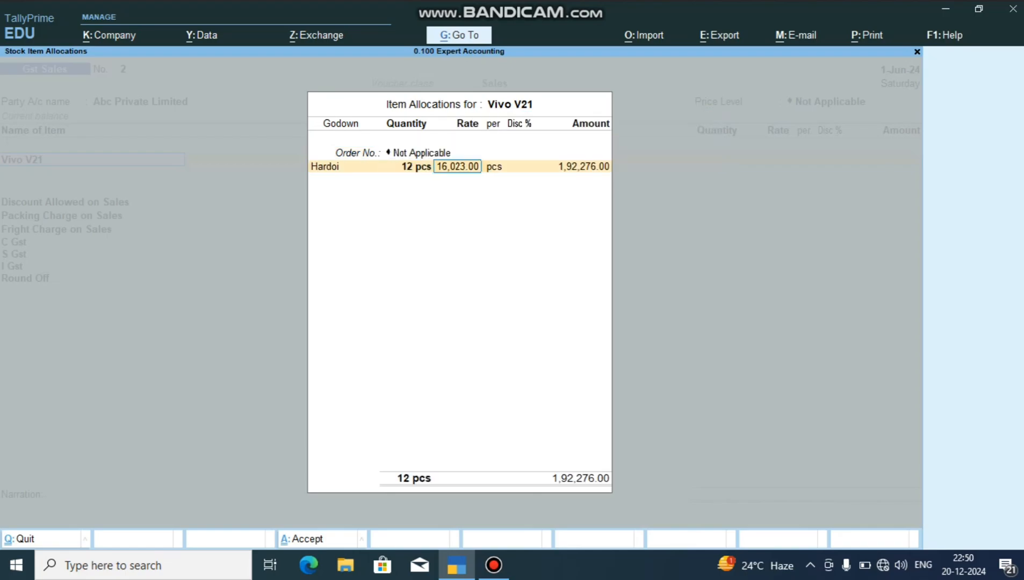
key(Return)
key(Return)
key(Return)
key(Return)
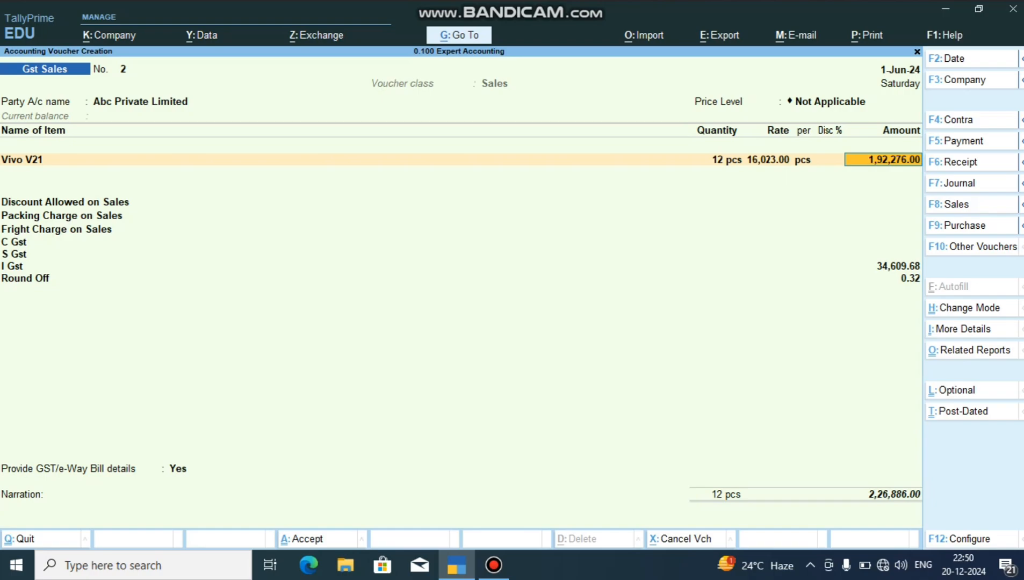
Keep the Vivo V21 item line and enter a discount of -10,000 for Discount Allowed on Sales.
key(Return)
key(Return)
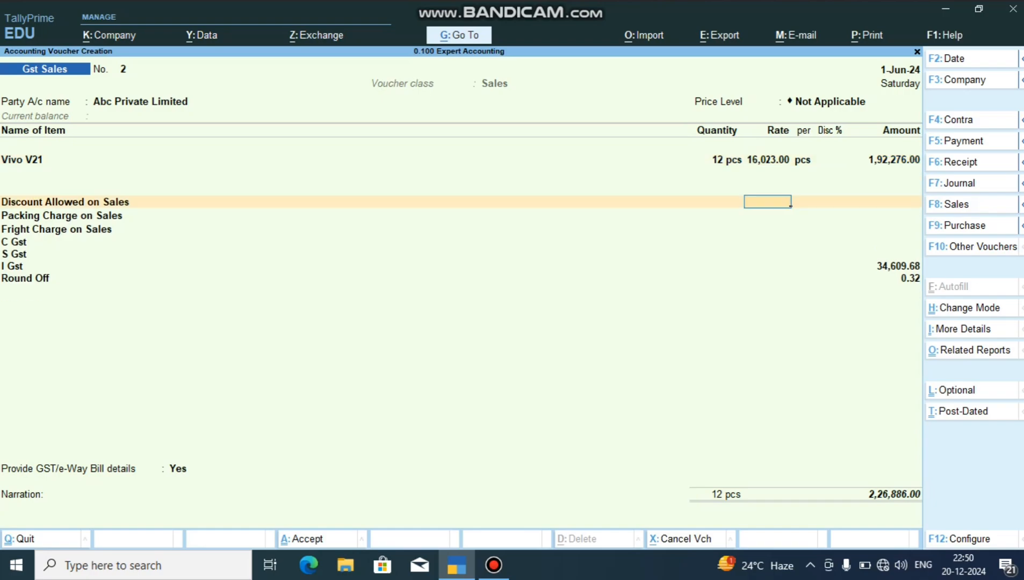
key(Return)
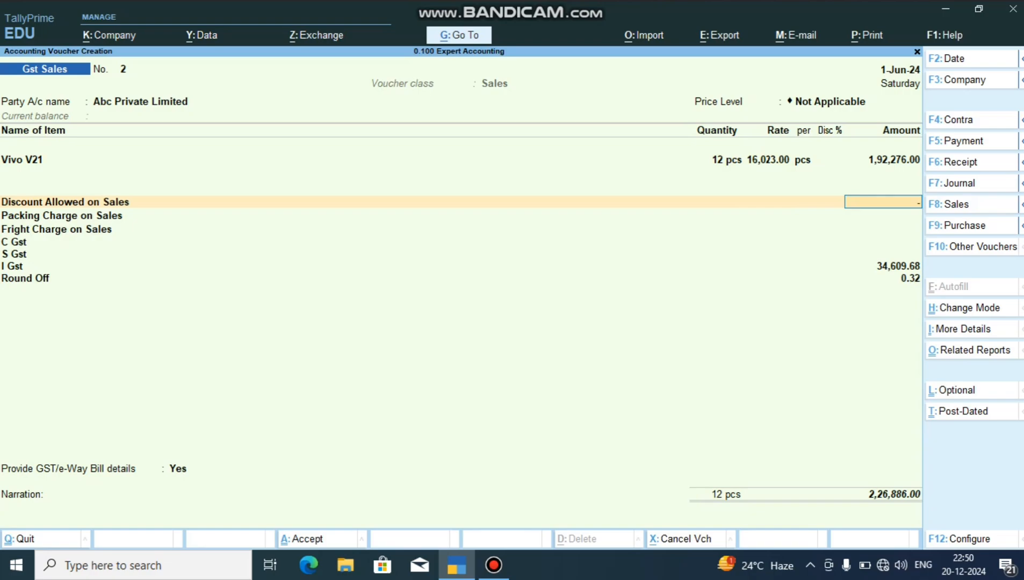
text(-10000)
Enter a packing charge of 1,500 and a freight charge of 1,200 on the sale.
key(Return)
key(Return)
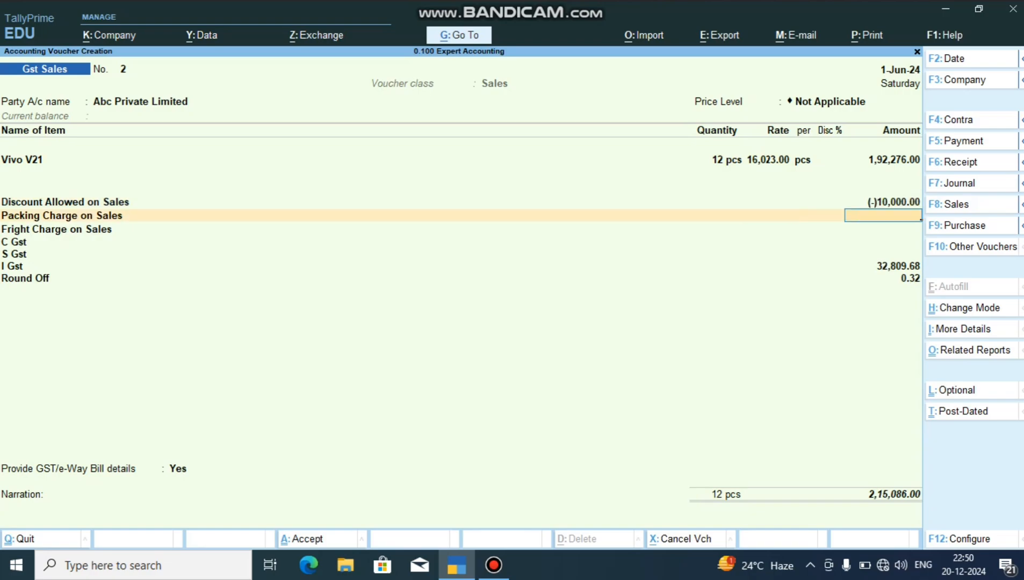
text(1500)
key(Return)
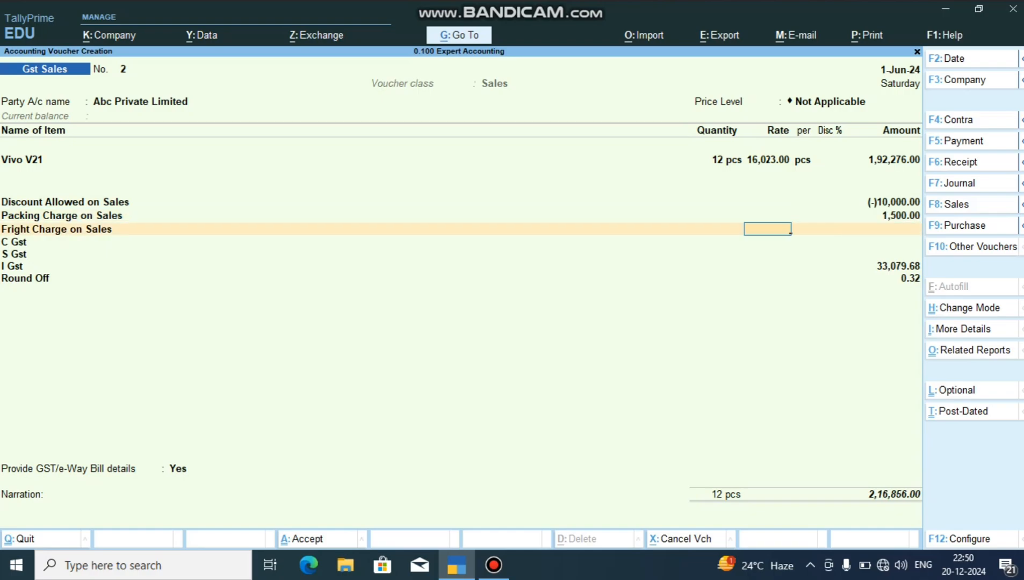
key(Return)
text(1200)
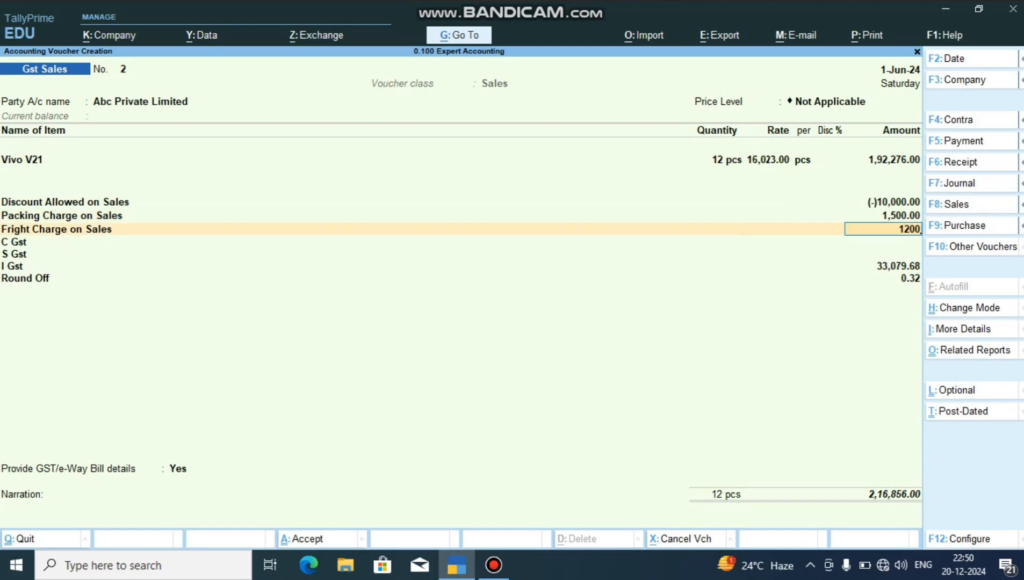
key(Return)
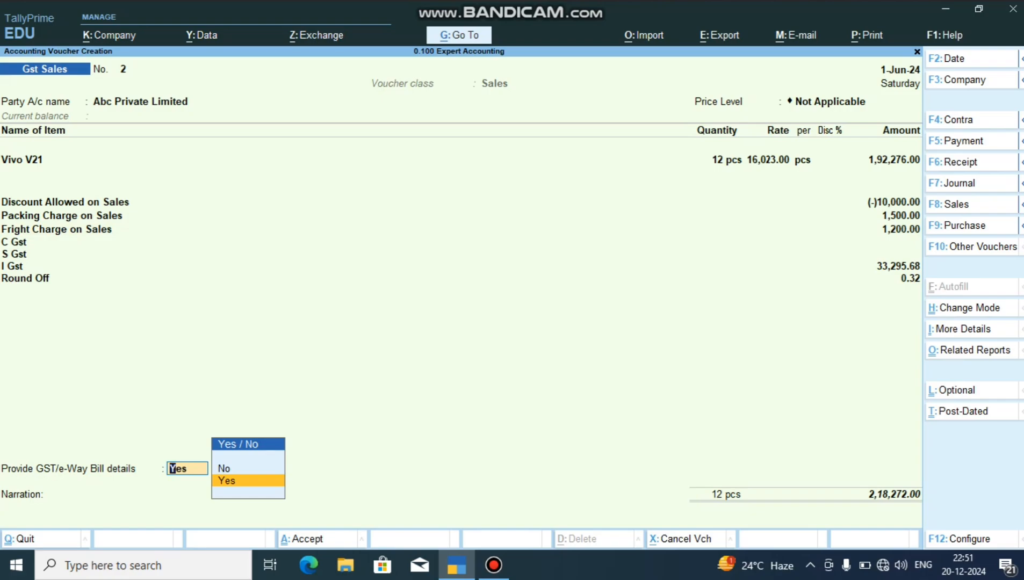
Set Provide GST/e-Way Bill details to No, leave the narration blank and save the sales voucher.
key(Up)
key(Return)
key(Return)
key(Return)
key(Return)
key(Return)
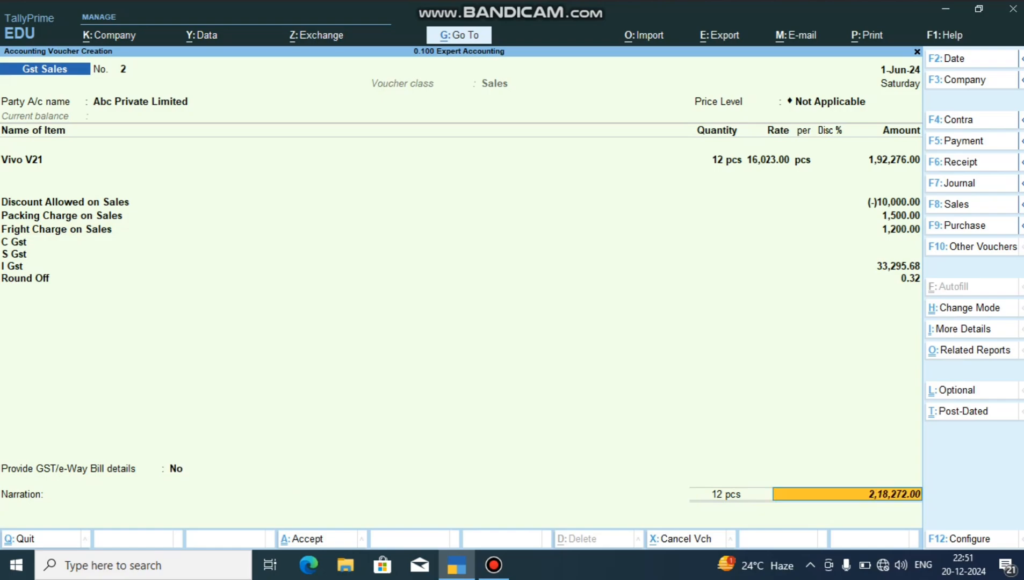
key(Return)
key(Return)
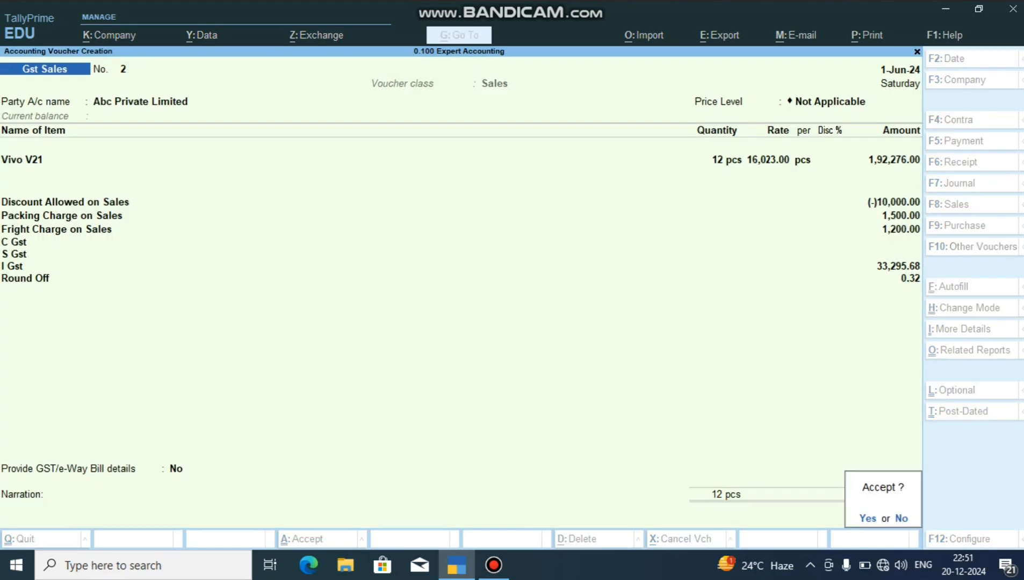
key(Return)
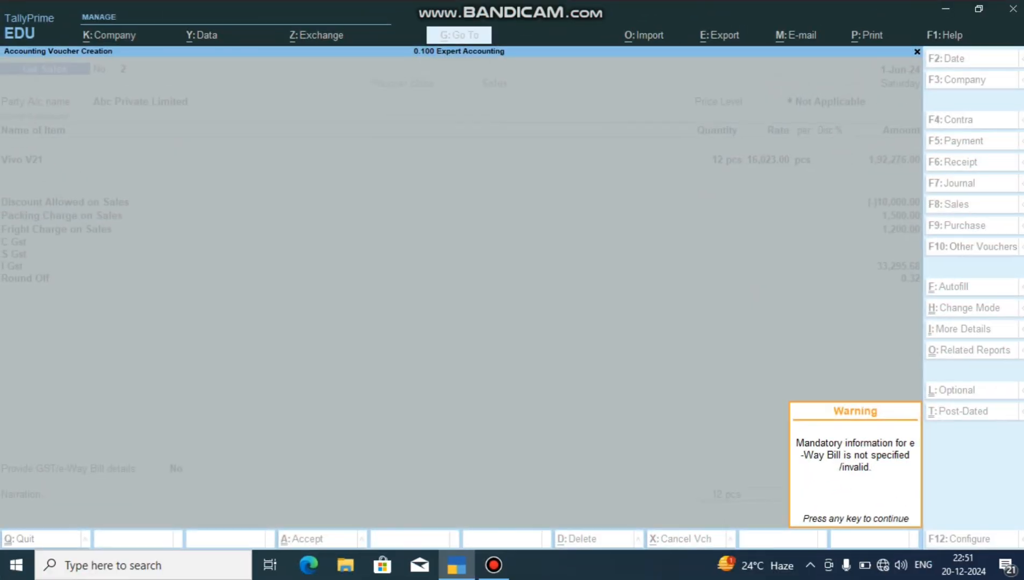
key(Return)
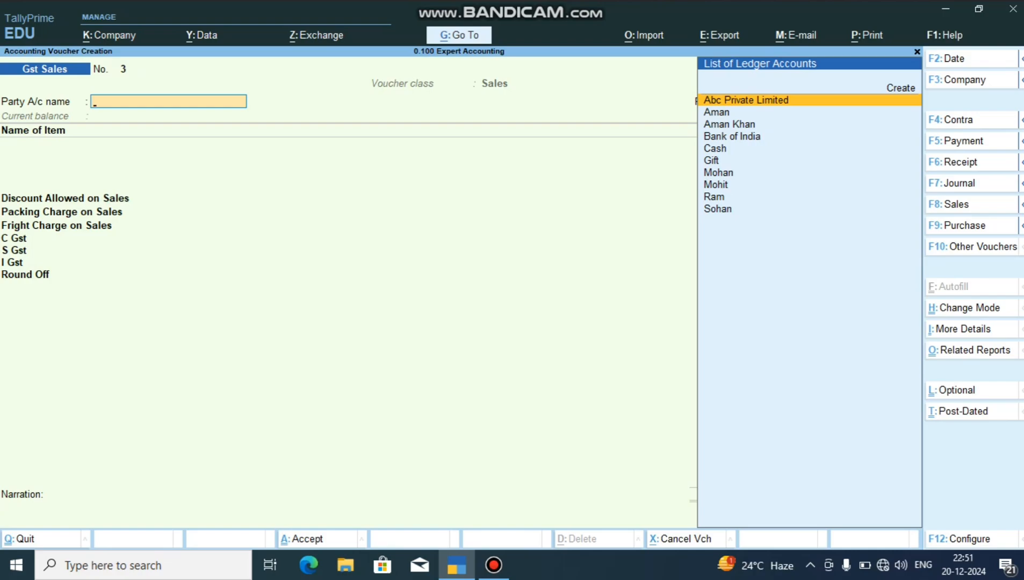
Leave voucher creation and open the Abc Private Limited Gst Sales voucher from the Day Book.
key(Escape)
key(Return)
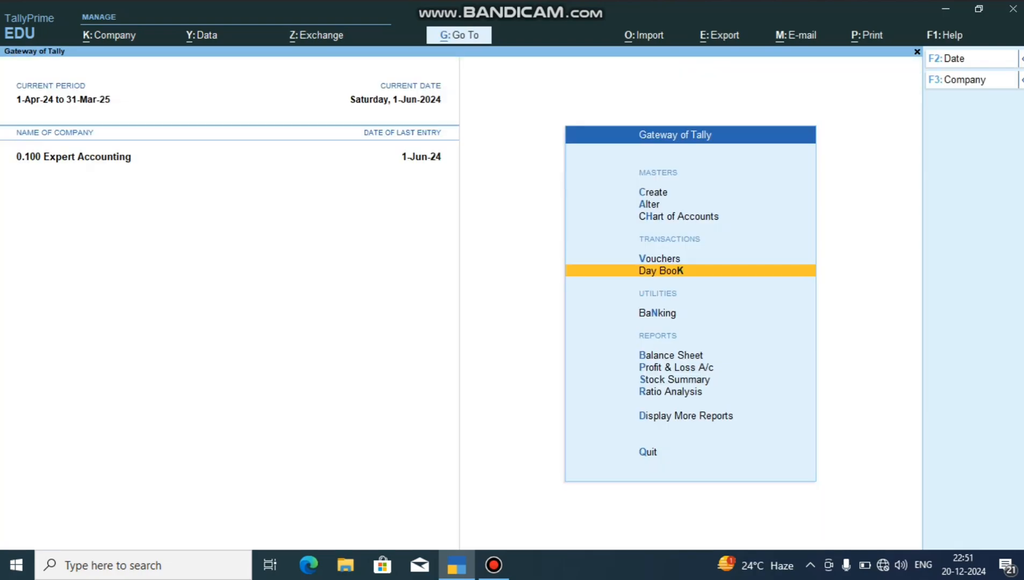
key(Return)
key(Down)
key(Down)
key(Down)
key(Down)
key(Down)
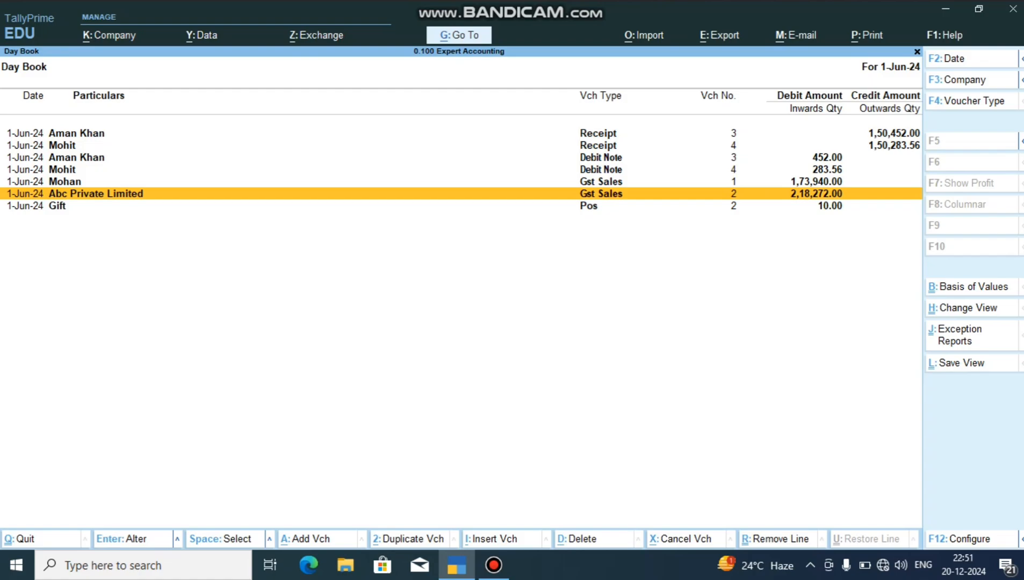
key(Return)
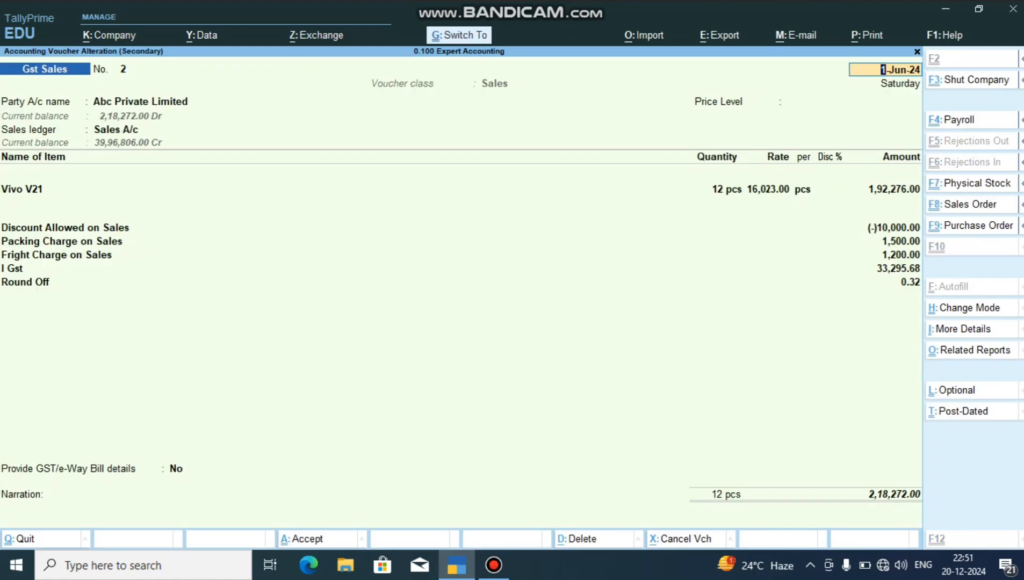
Preview the voucher's printed Tax Invoice, examine the party details, charges, integrated tax and total, and close the preview.
key(ctrl+p)
key(Tab)
key(Tab)
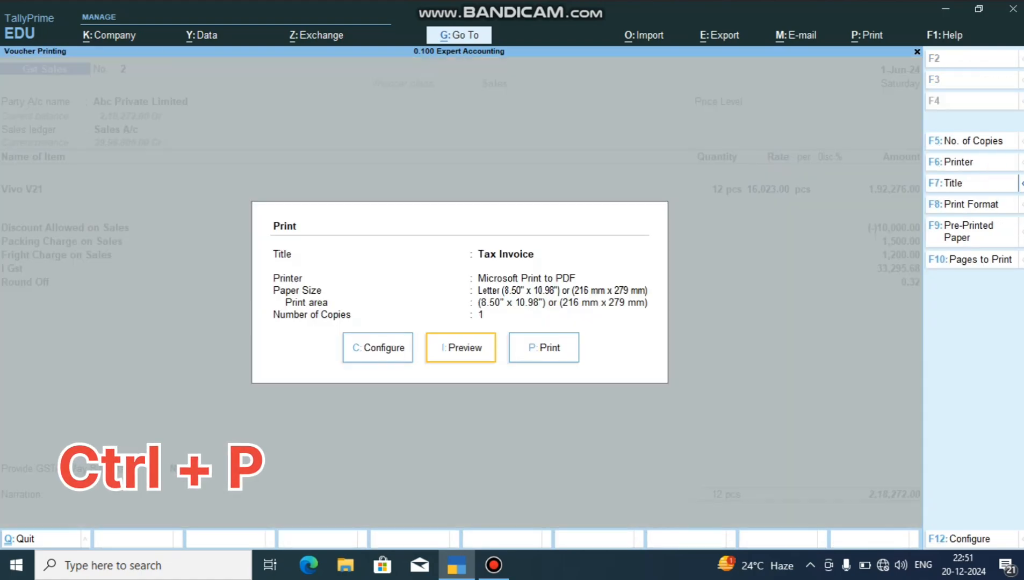
key(Return)
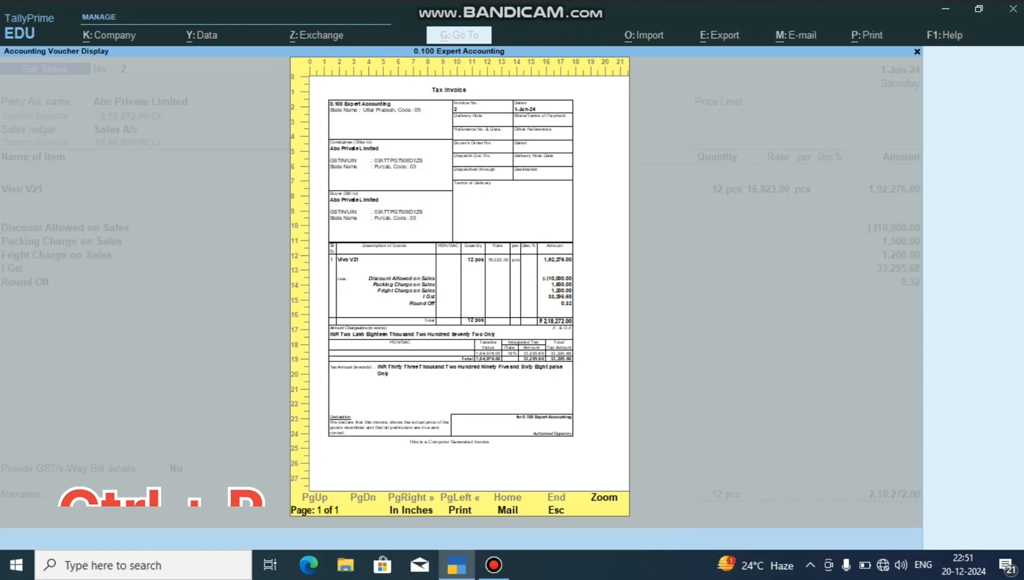
key(Return)
key(F4)
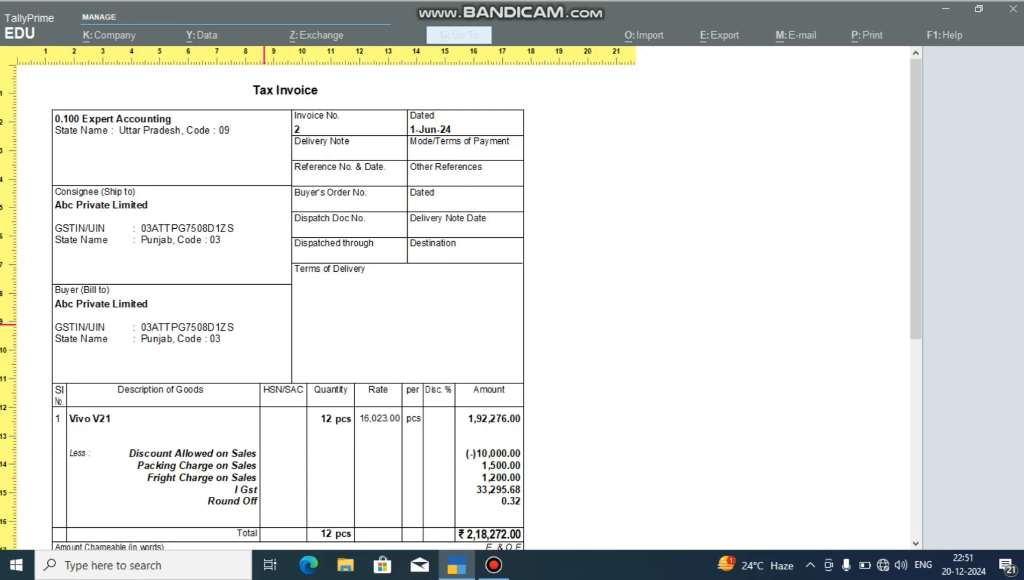
scroll(264, 325, down, 4)
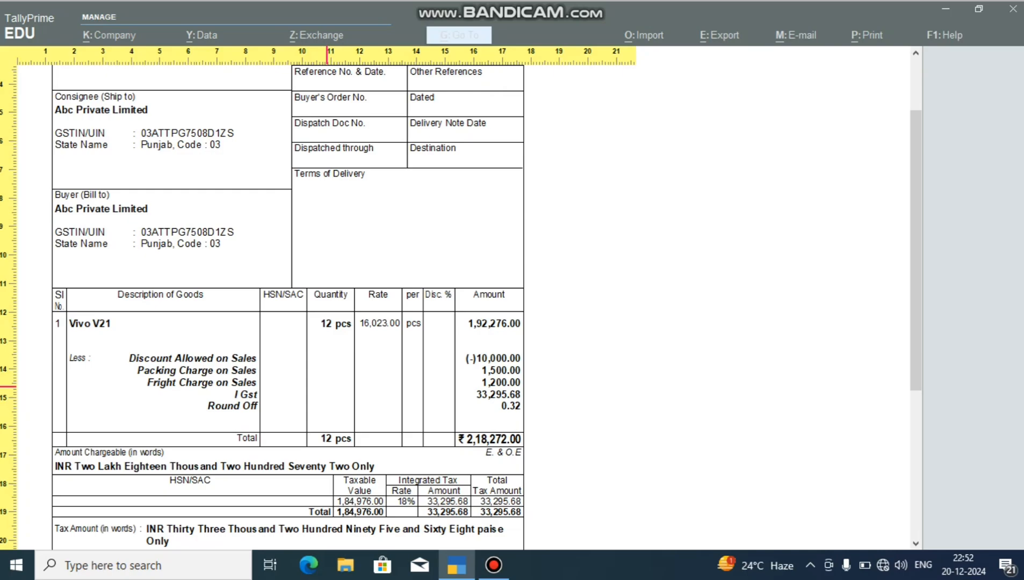
key(Escape)
key(Escape)
key(Escape)
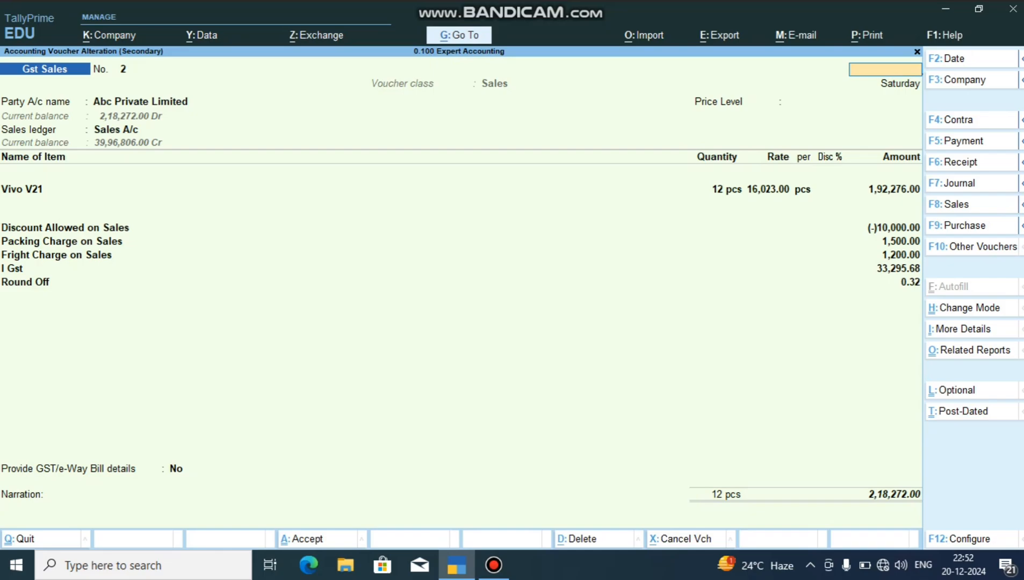
Close the voucher and the Day Book to return to the Gateway of Tally without quitting the program.
key(Escape)
key(Return)
key(Escape)
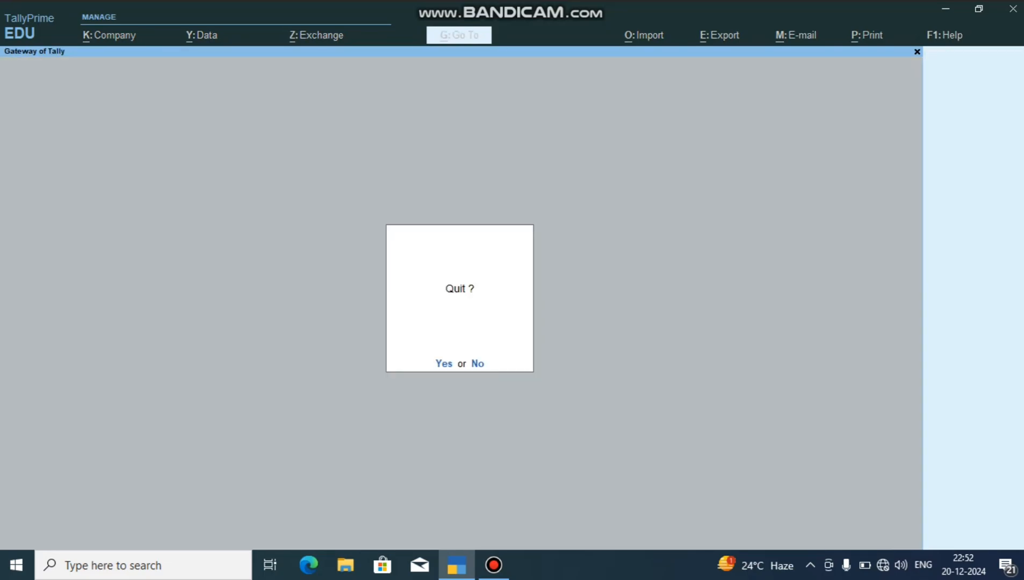
key(Escape)
key(Down)
key(Down)
key(Down)
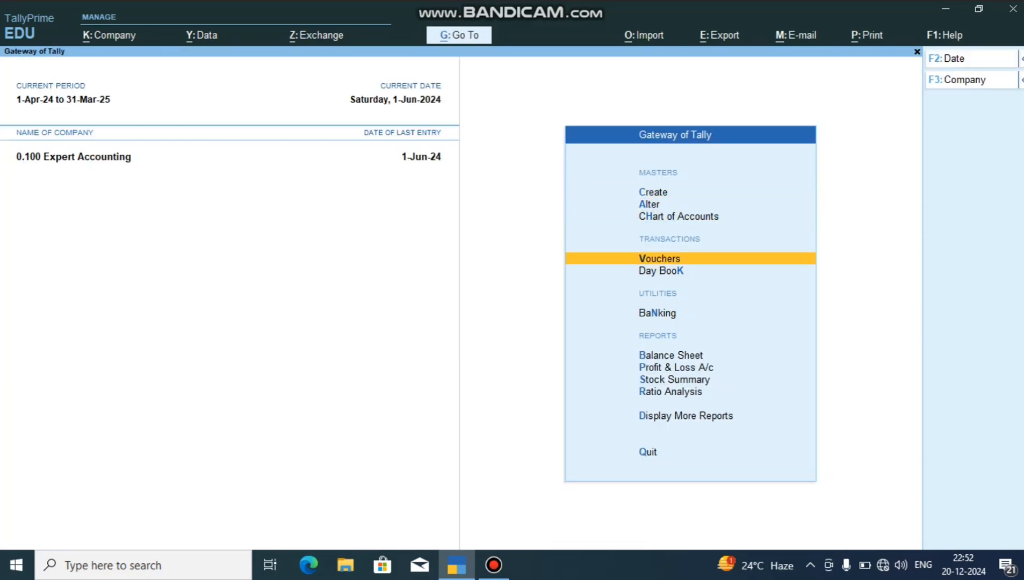
key(Return)
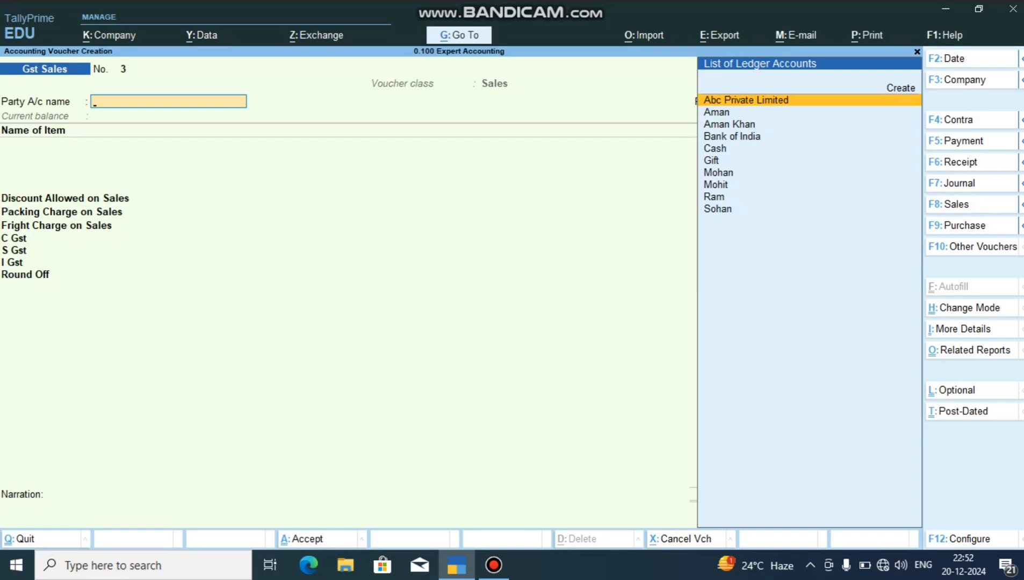
key(Escape)
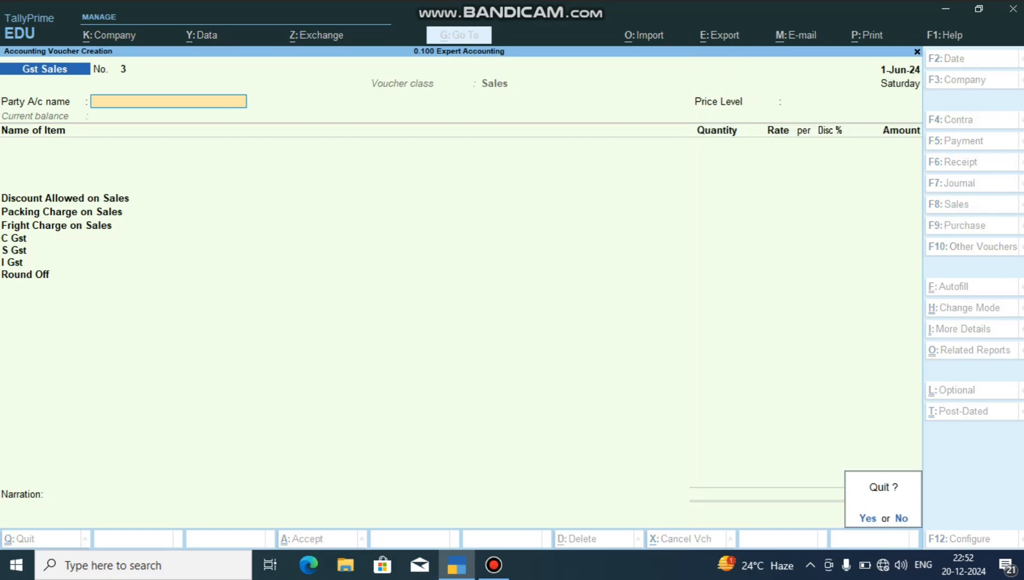
key(Return)
Reopen Gst Sales voucher 2 of Abc Private Limited from the Day Book.
key(Down)
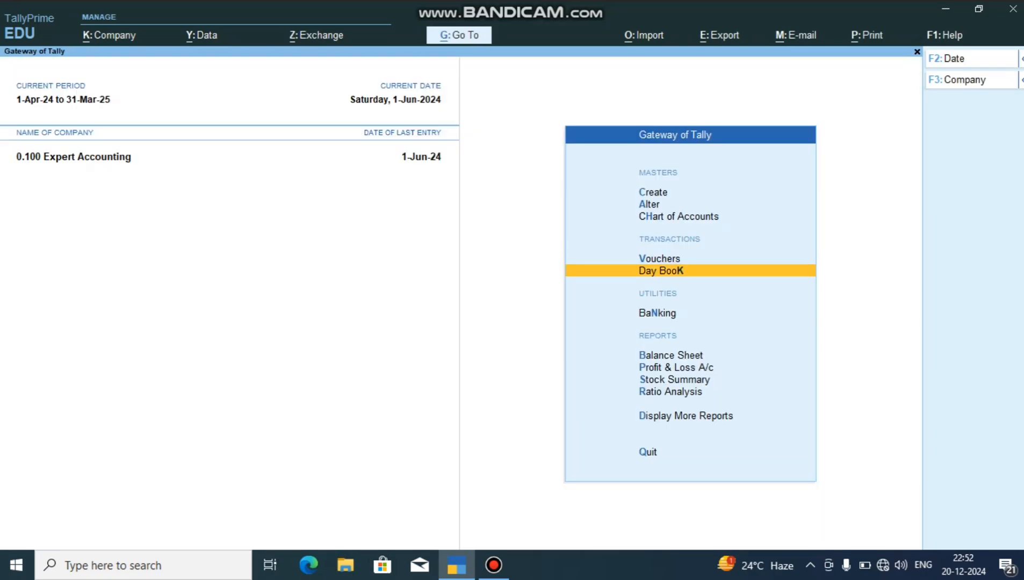
key(Return)
key(Down)
key(Down)
key(Down)
key(Down)
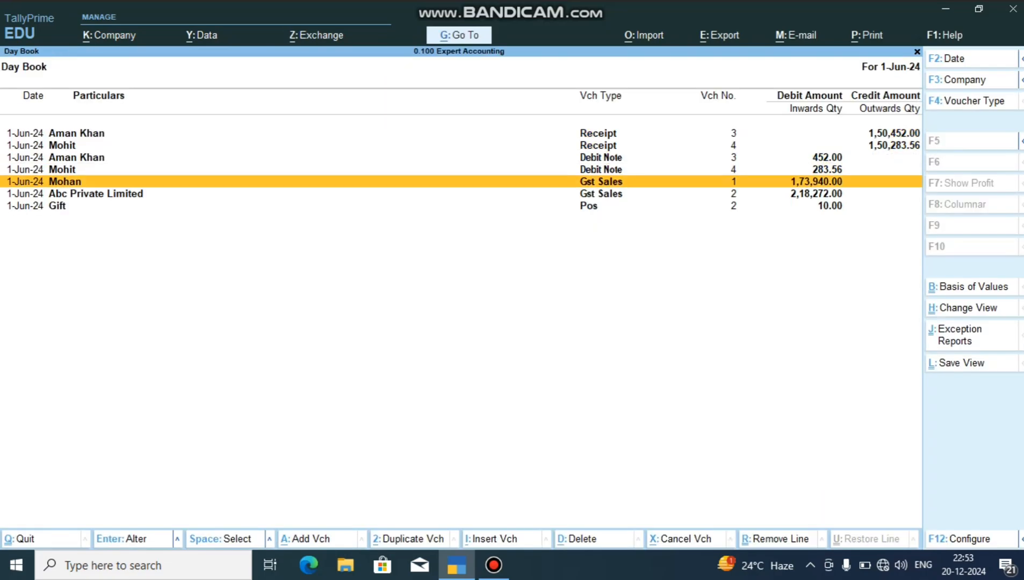
key(Down)
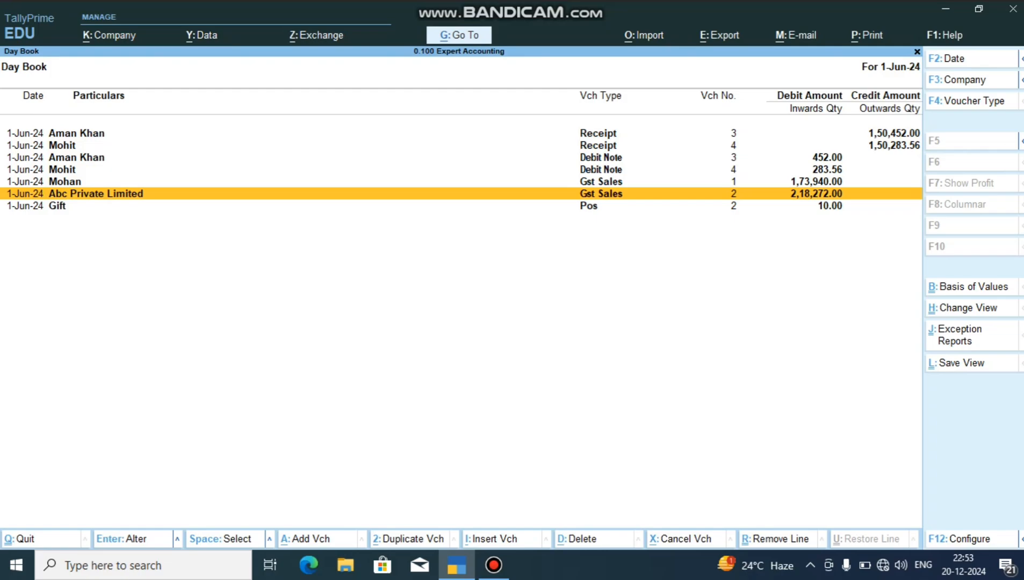
key(Return)
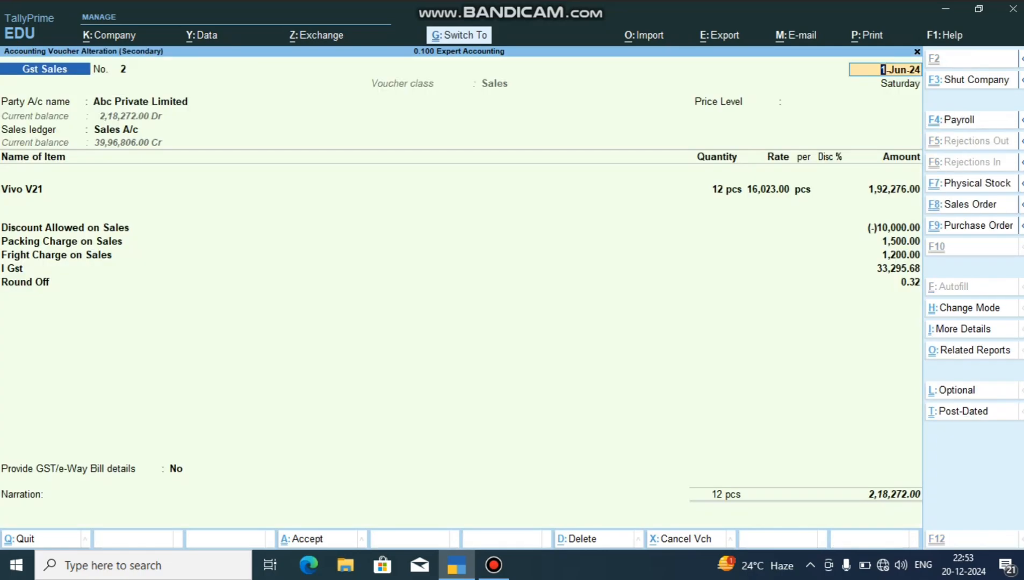
key(ctrl+p)
key(p)
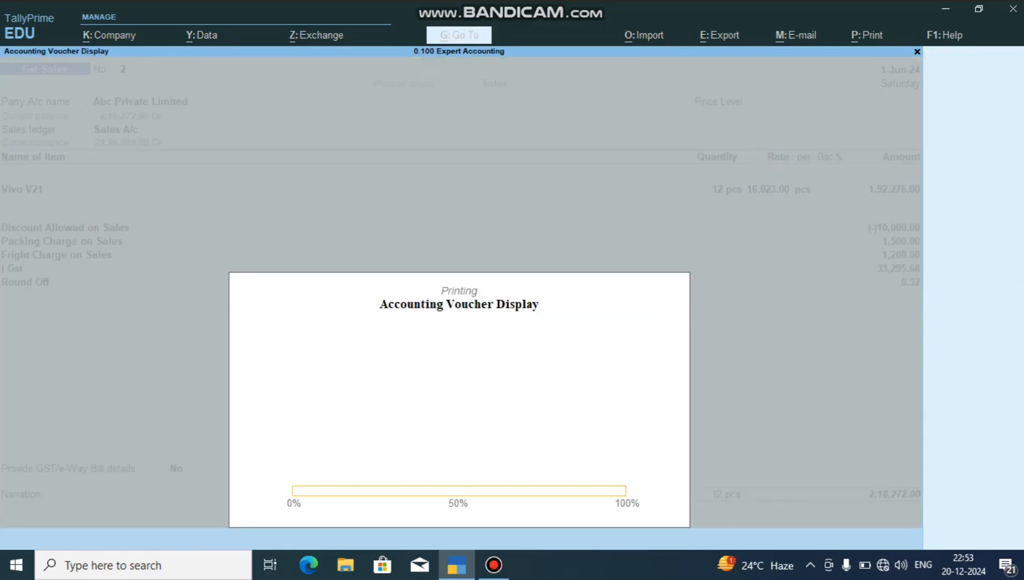
key(Escape)
key(y)
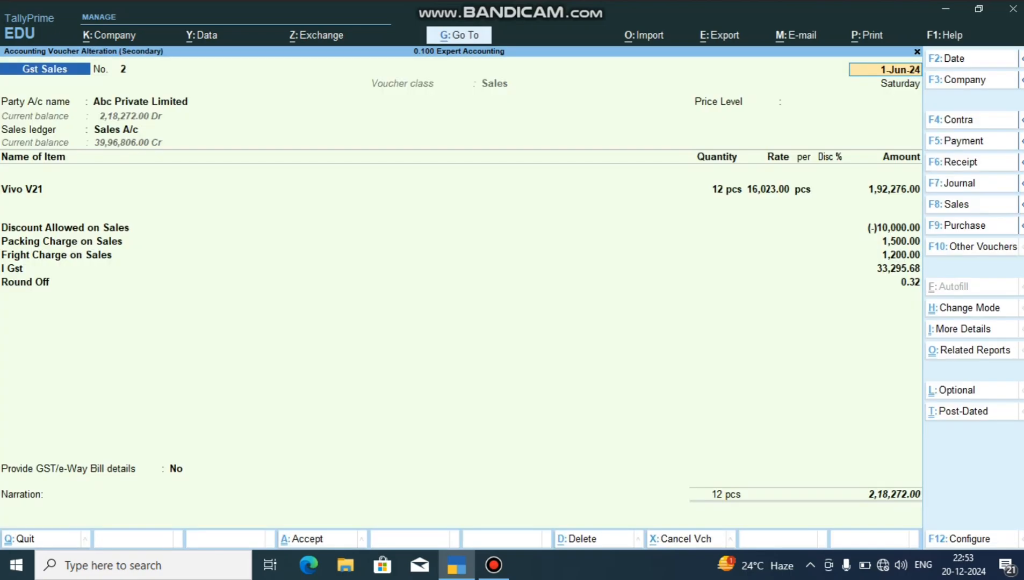
Open the print preview of the Abc Private Limited Tax Invoice and examine its item, charge and tax lines.
key(ctrl)
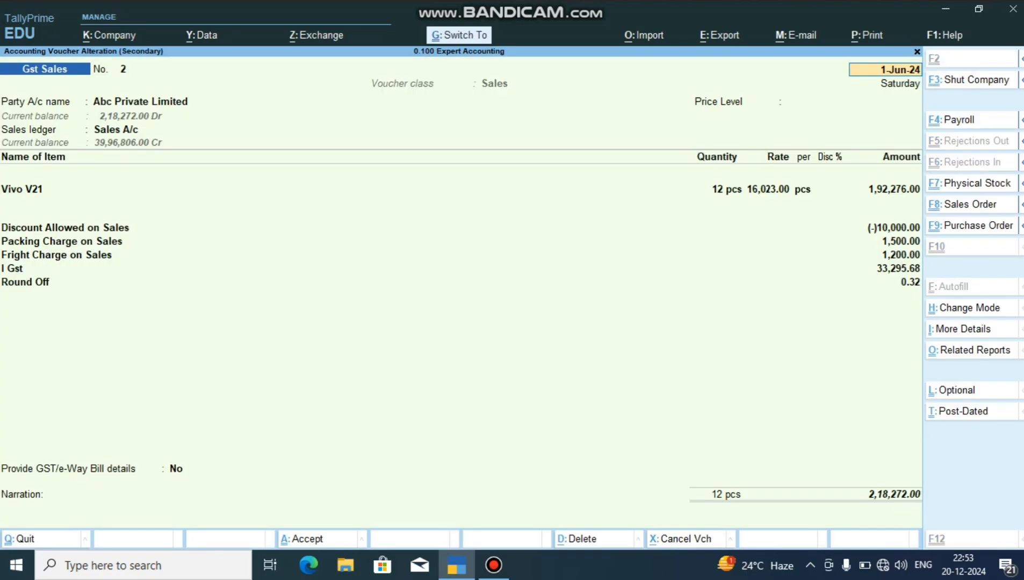
key(ctrl+p)
key(i)
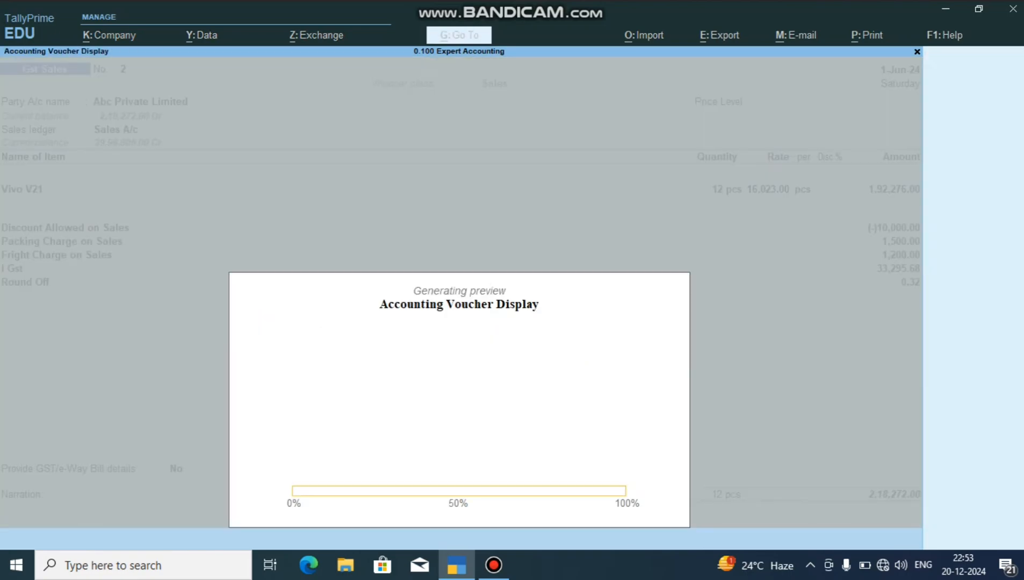
scroll(225, 267, down, 3)
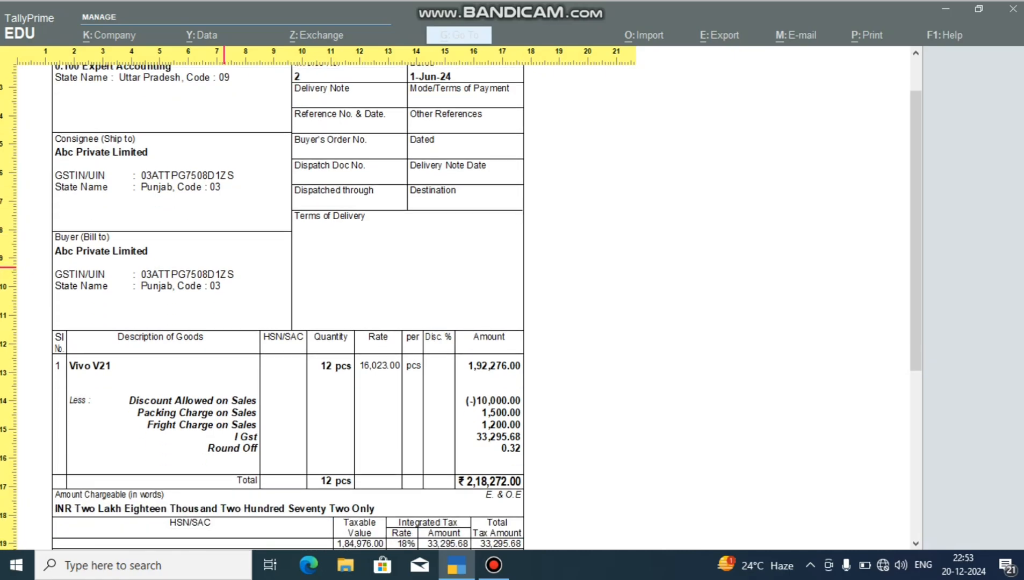